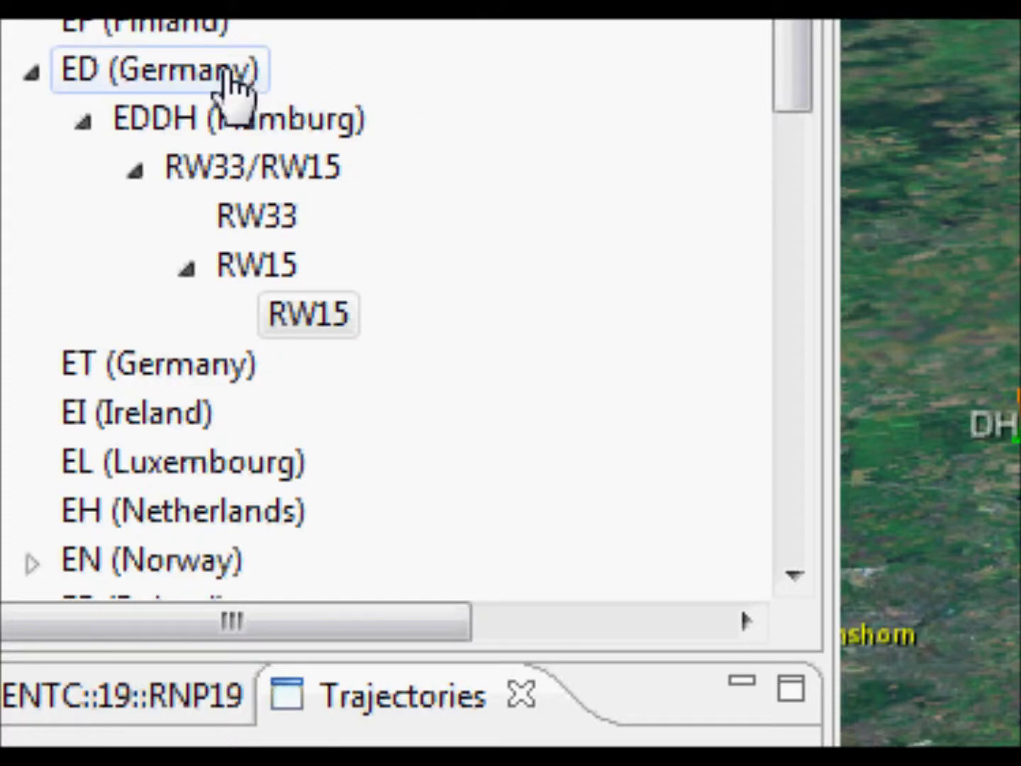
# Bring up the action menu for ED (Germany) in the Navigator
pyautogui.rightClick(86, 183)
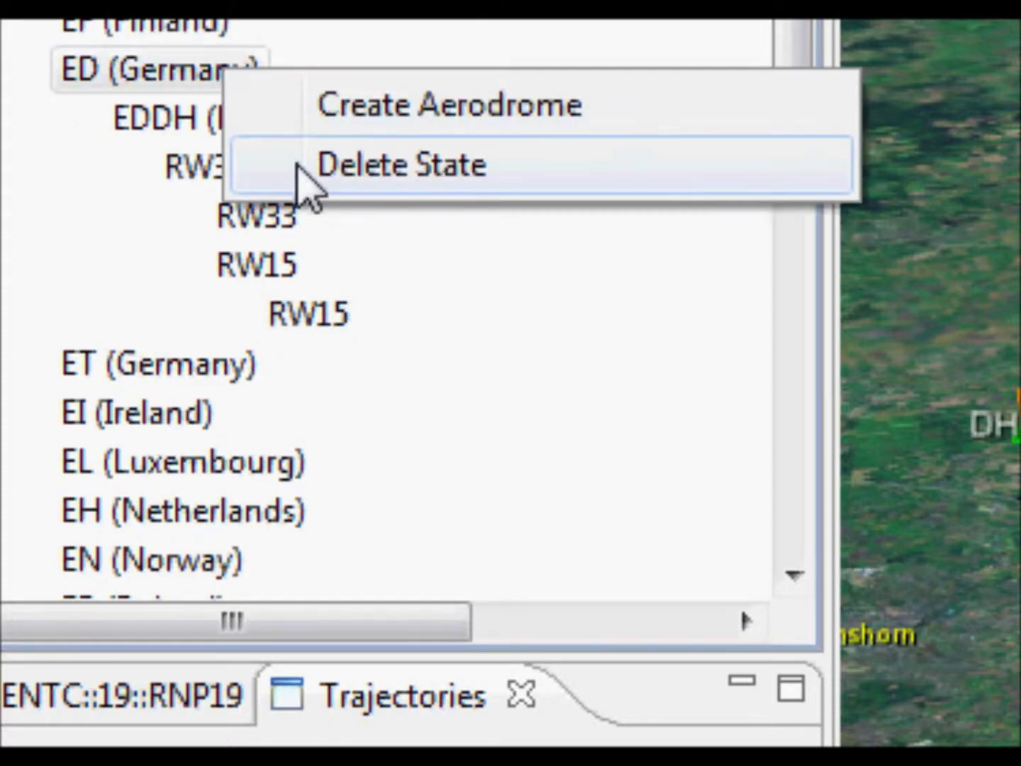
pyautogui.click(172, 119)
pyautogui.rightClick(173, 118)
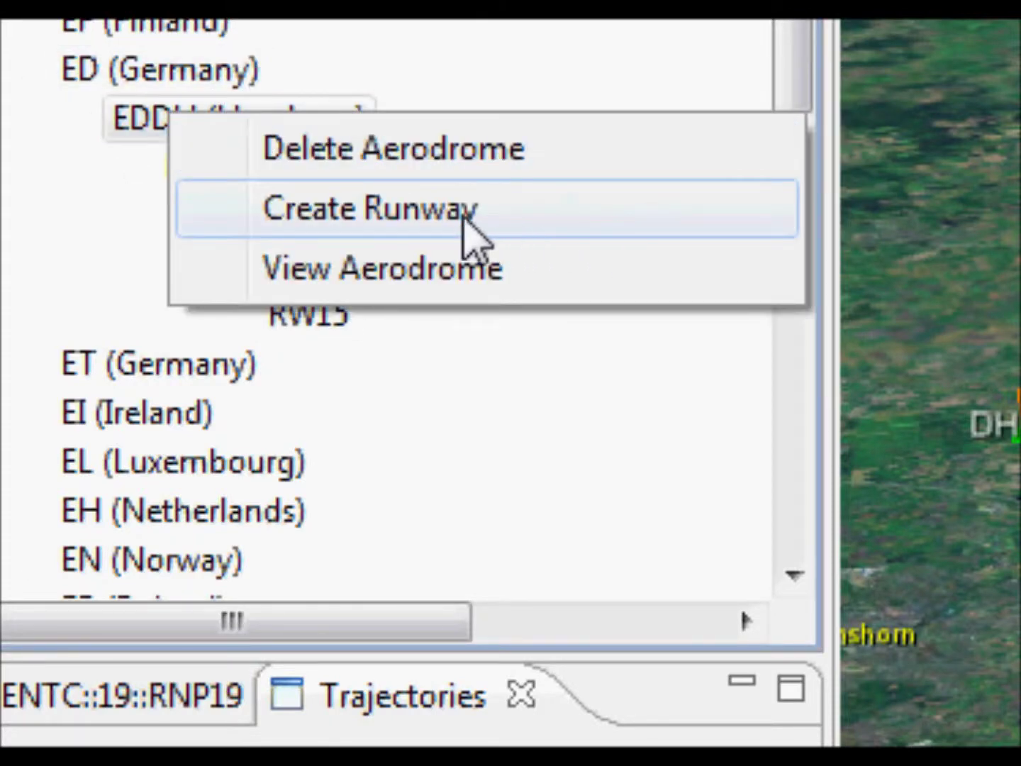
pyautogui.click(582, 519)
pyautogui.rightClick(295, 178)
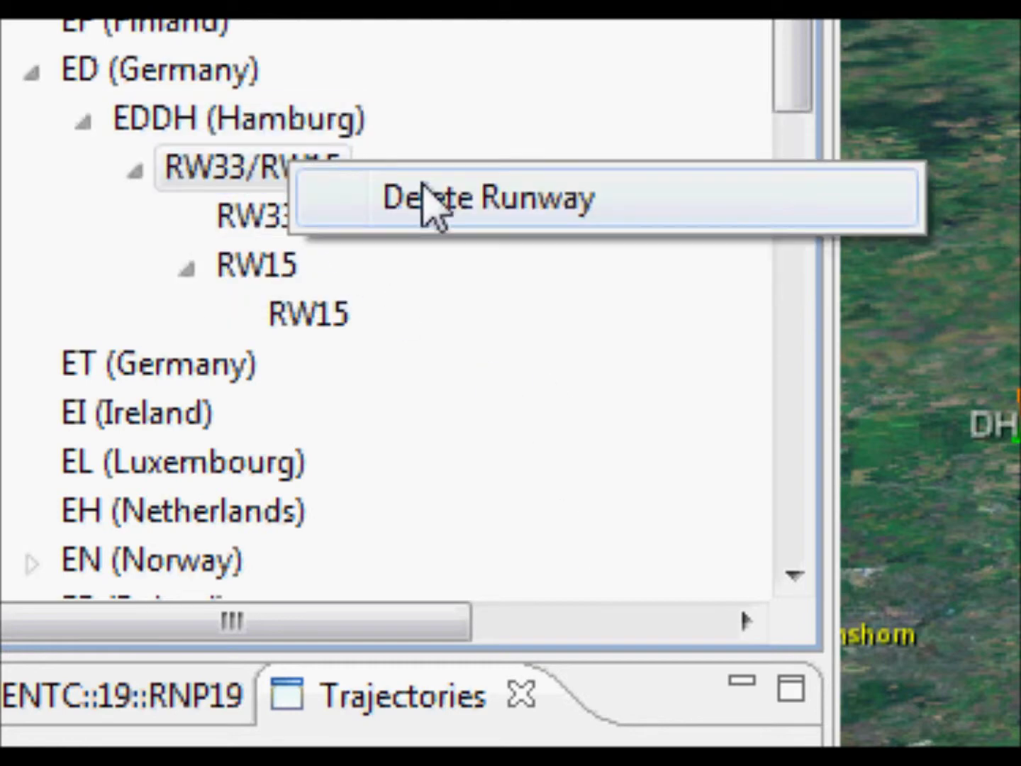
pyautogui.rightClick(255, 234)
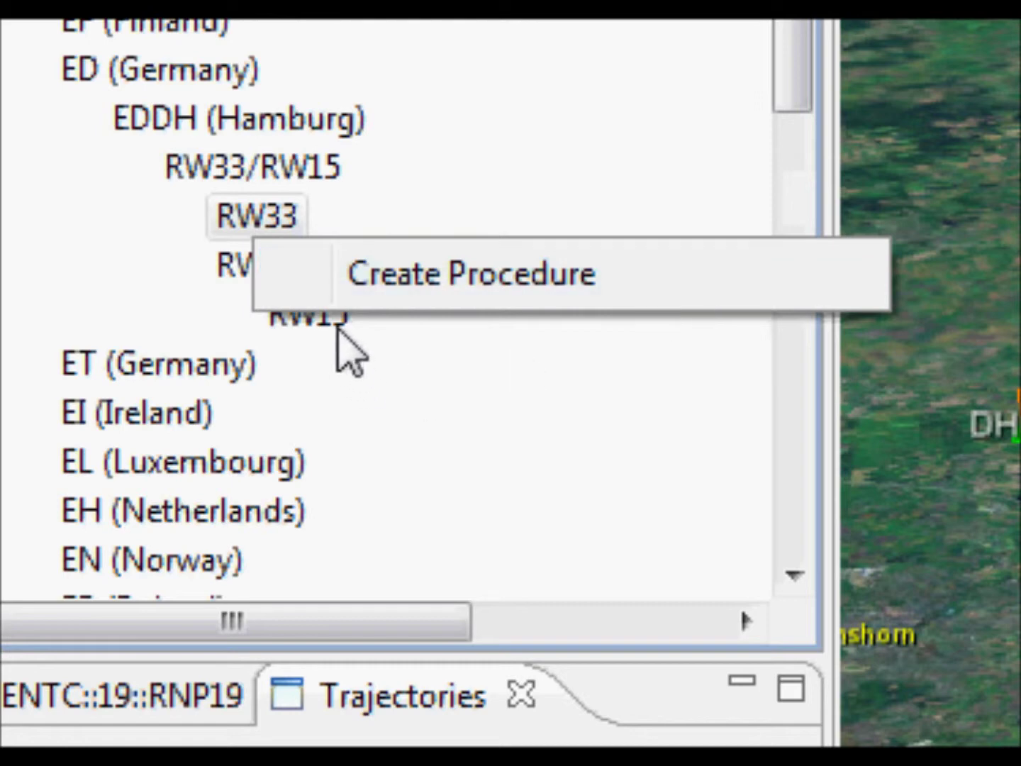
pyautogui.click(264, 222)
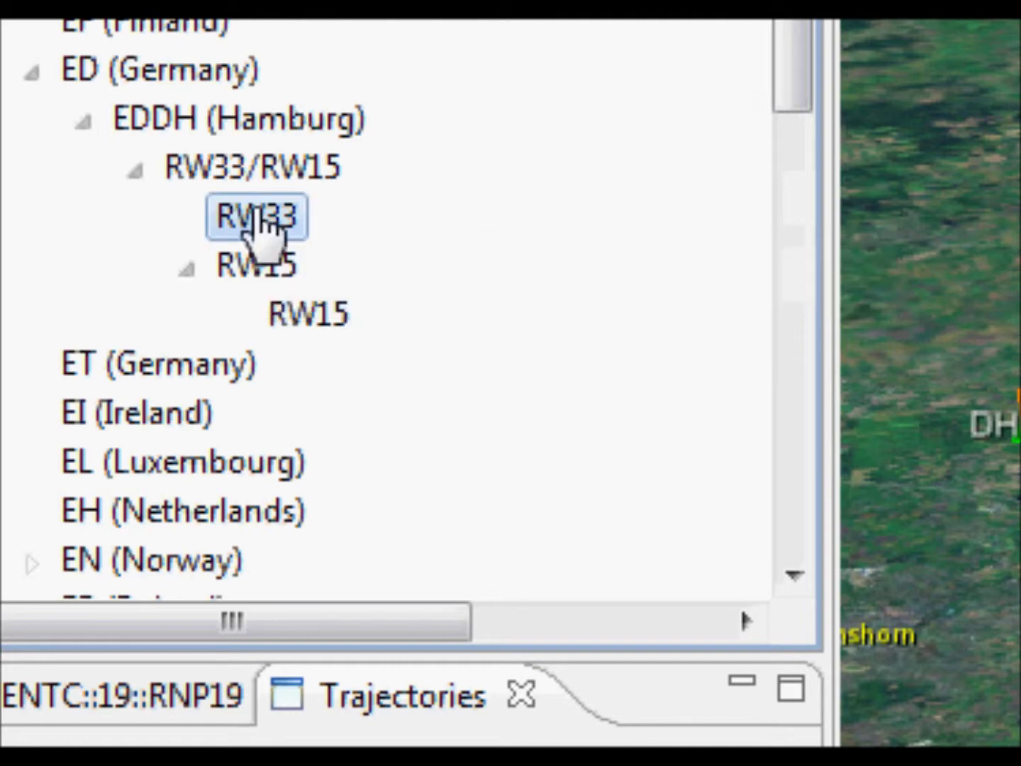
pyautogui.click(330, 344)
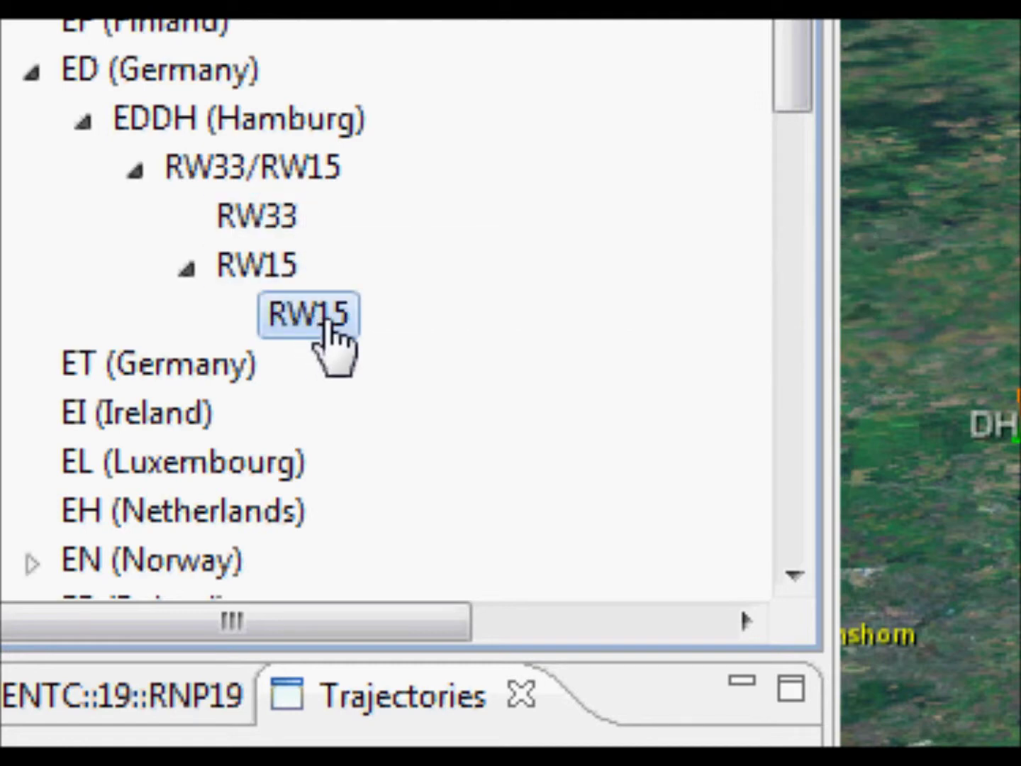
# Open the RW15 procedure, keep RNP as the RNP type and set aircraft category D
pyautogui.doubleClick(319, 315)
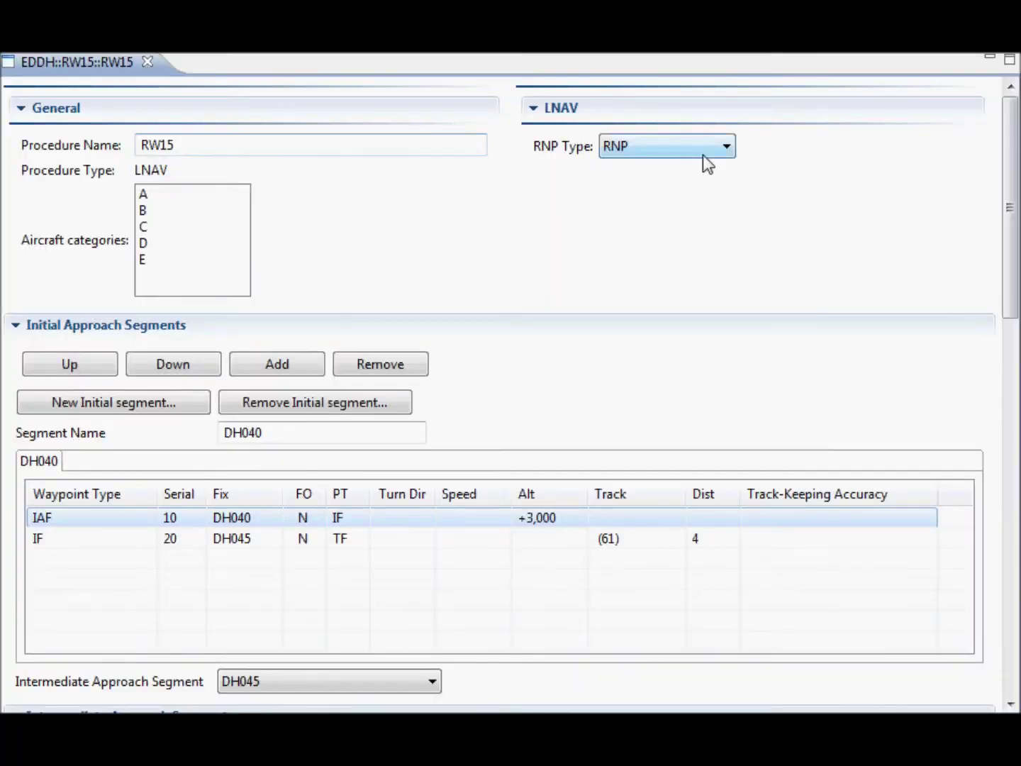
pyautogui.click(726, 146)
pyautogui.click(729, 148)
pyautogui.moveTo(193, 199); pyautogui.dragTo(194, 241)
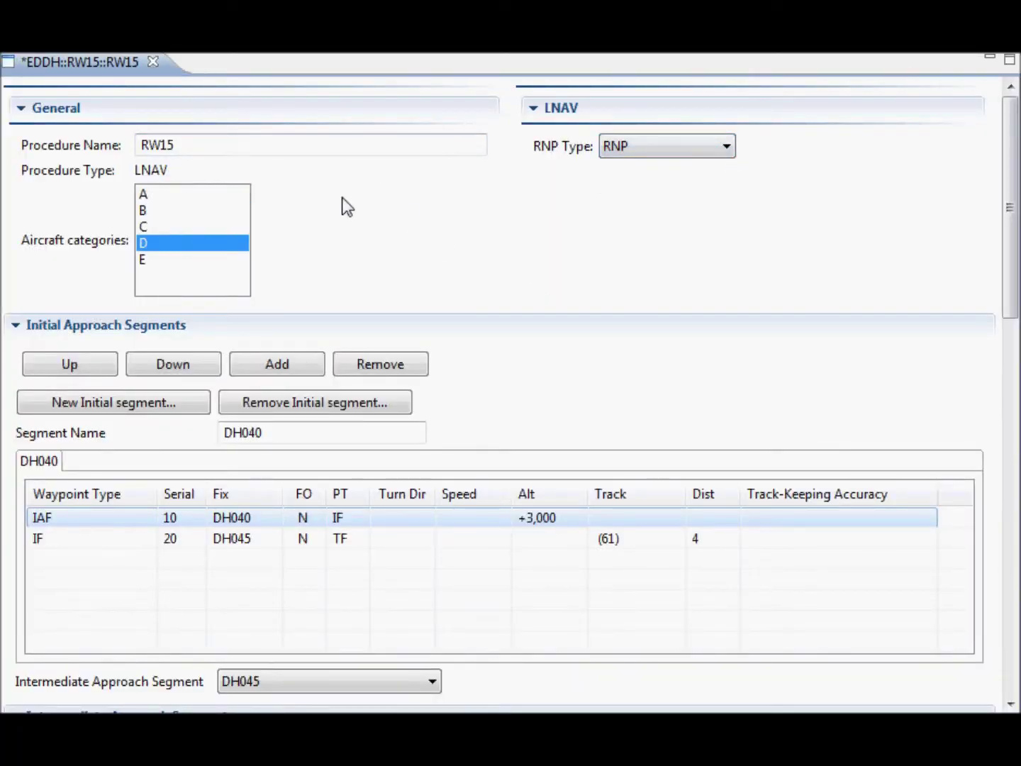
# Cancel a new Initial segment and scroll down the procedure's segment list
pyautogui.click(146, 402)
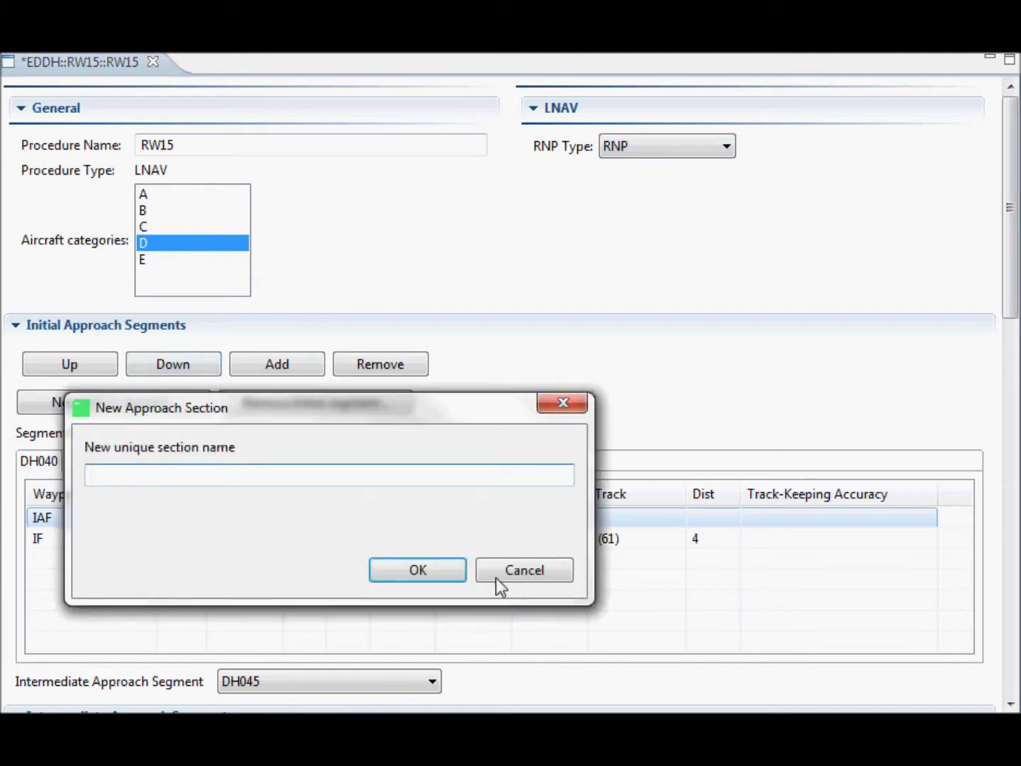
pyautogui.click(544, 575)
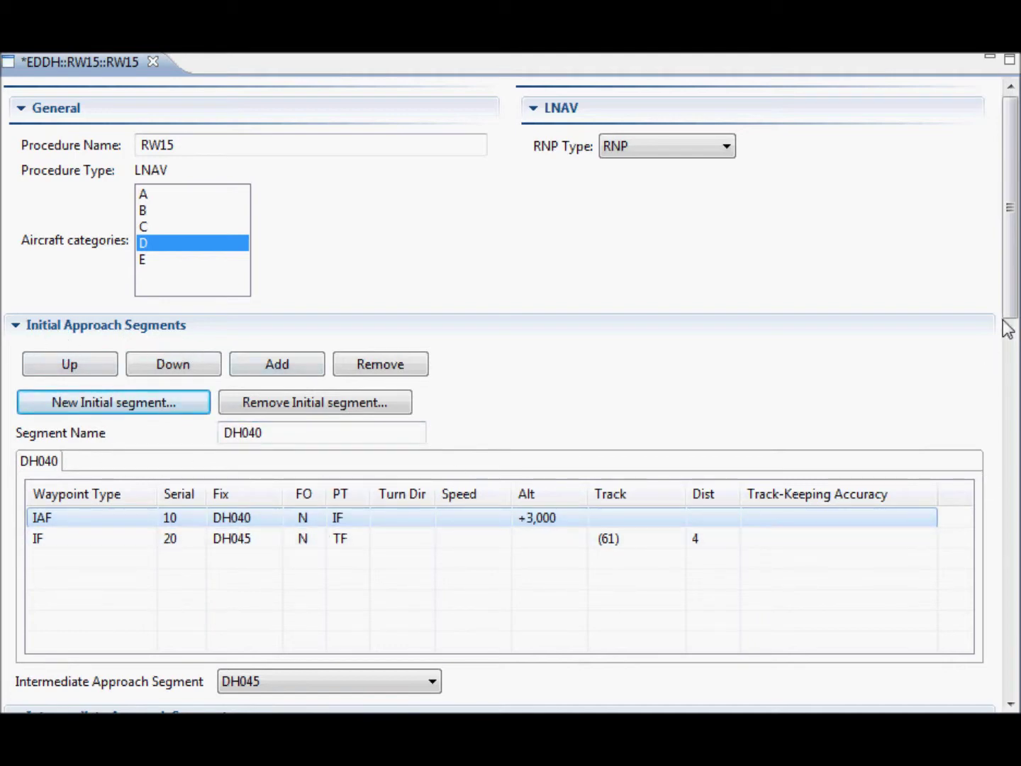
pyautogui.scroll(-1, 1014, 328)
pyautogui.moveTo(1013, 327); pyautogui.dragTo(1011, 512)
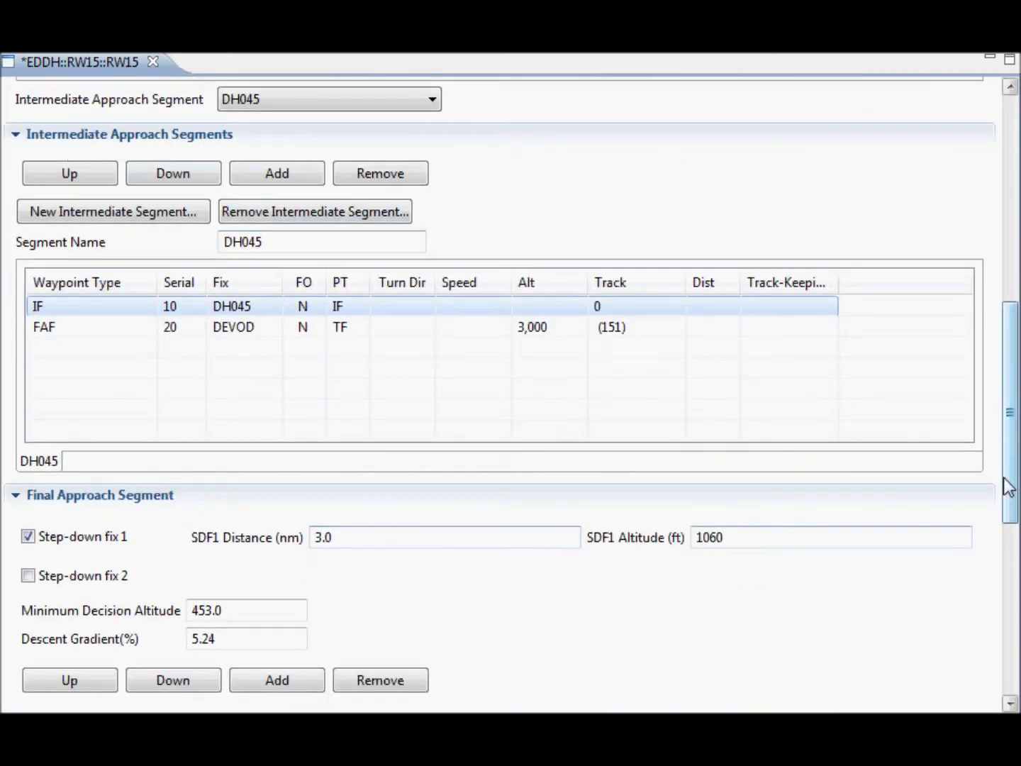
pyautogui.moveTo(1006, 482); pyautogui.dragTo(1003, 683)
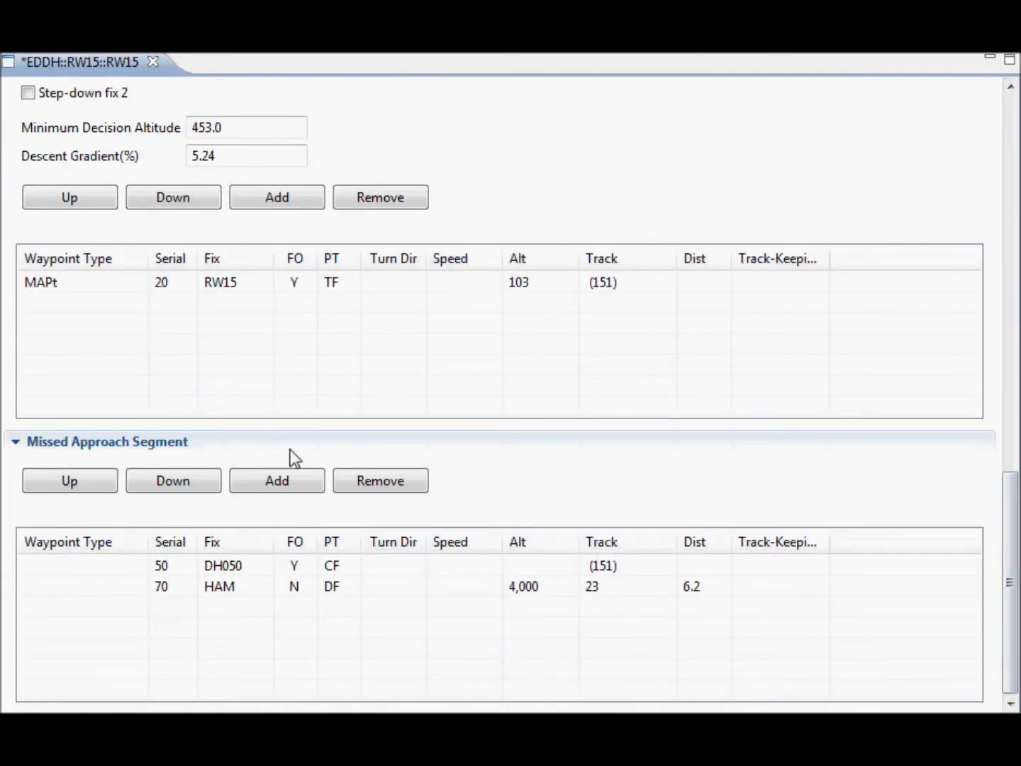
# Open missed-approach leg 70 to HAM, keeping DF path terminator and 4,000 ft altitude
pyautogui.doubleClick(534, 576)
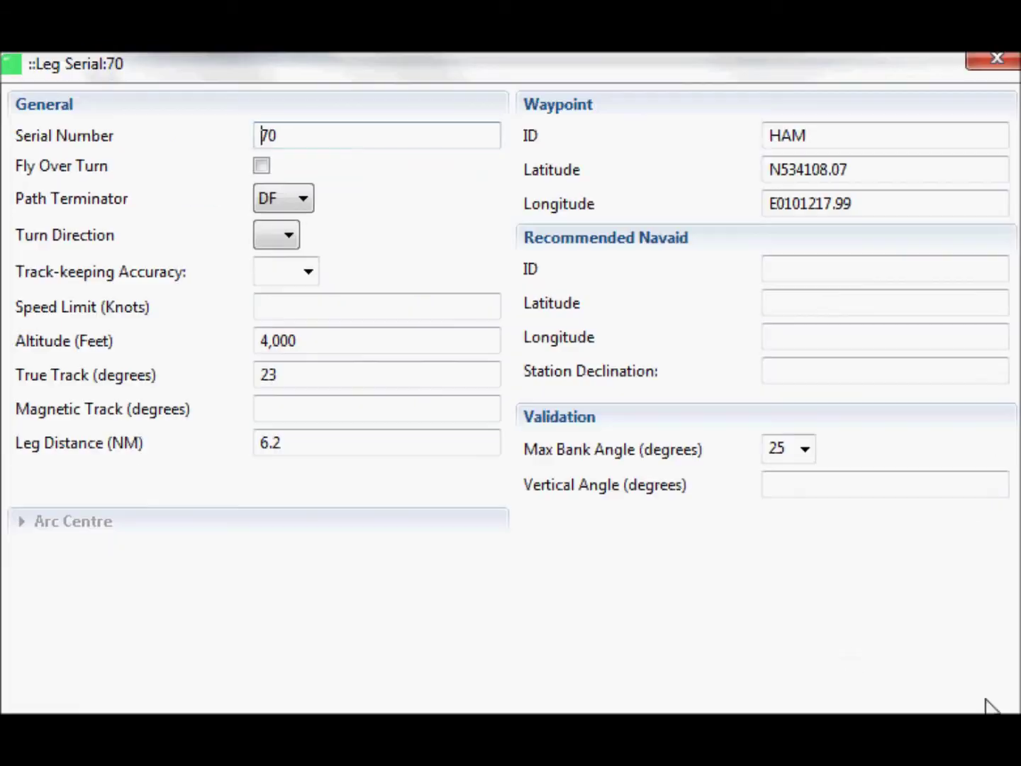
pyautogui.click(355, 131)
pyautogui.click(310, 201)
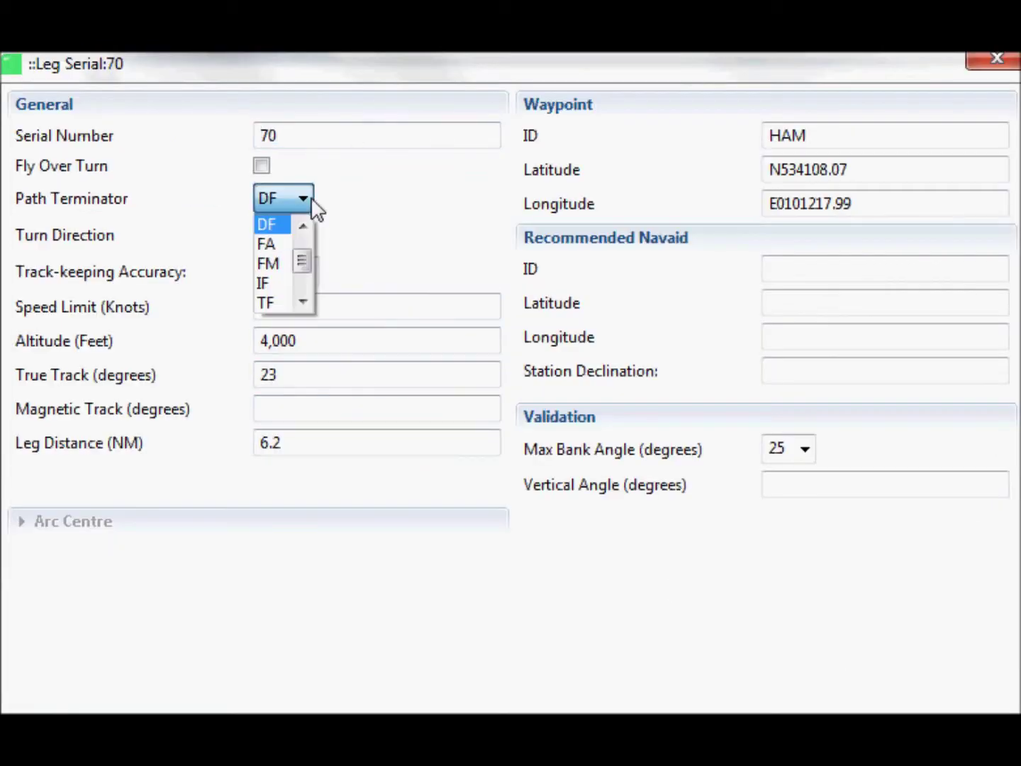
pyautogui.click(303, 282)
pyautogui.moveTo(305, 275); pyautogui.dragTo(343, 257)
pyautogui.click(343, 256)
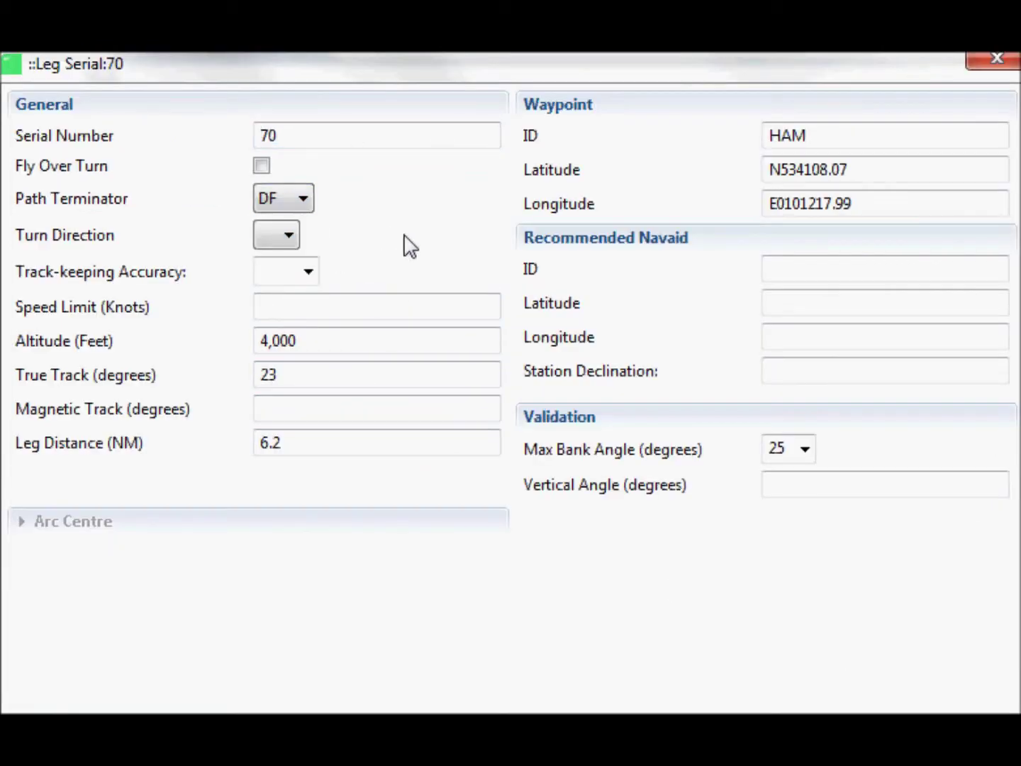
pyautogui.click(390, 343)
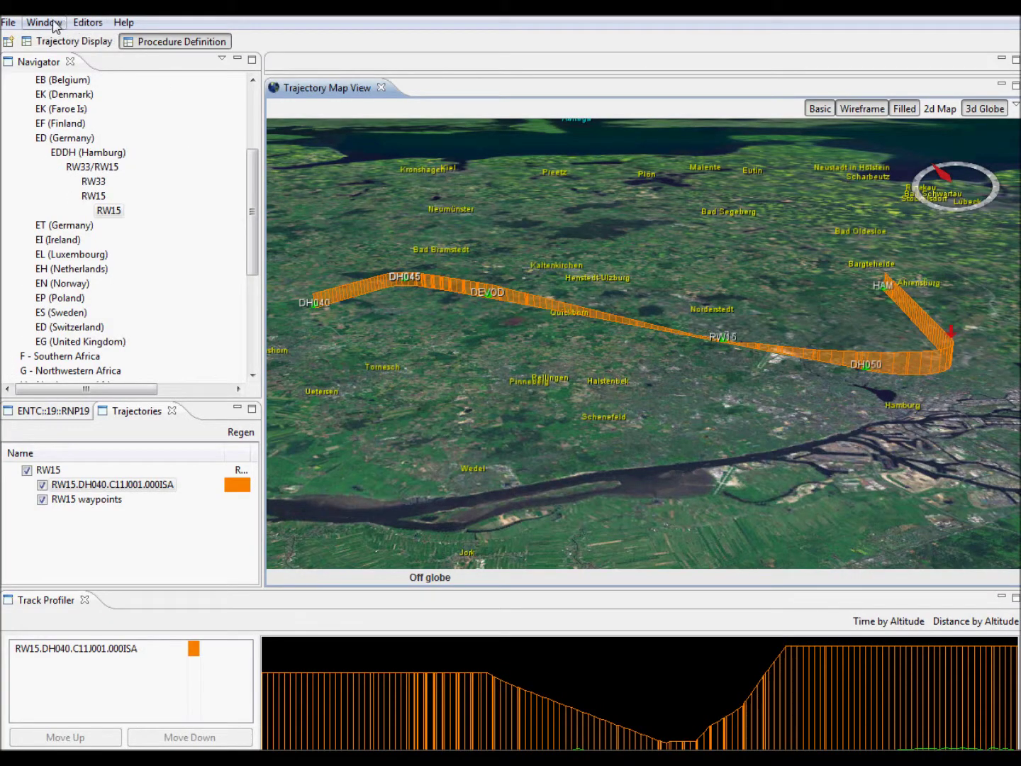
# Switch to the validation results view and run validation of the RW15 procedure
pyautogui.click(55, 26)
pyautogui.moveTo(61, 41)
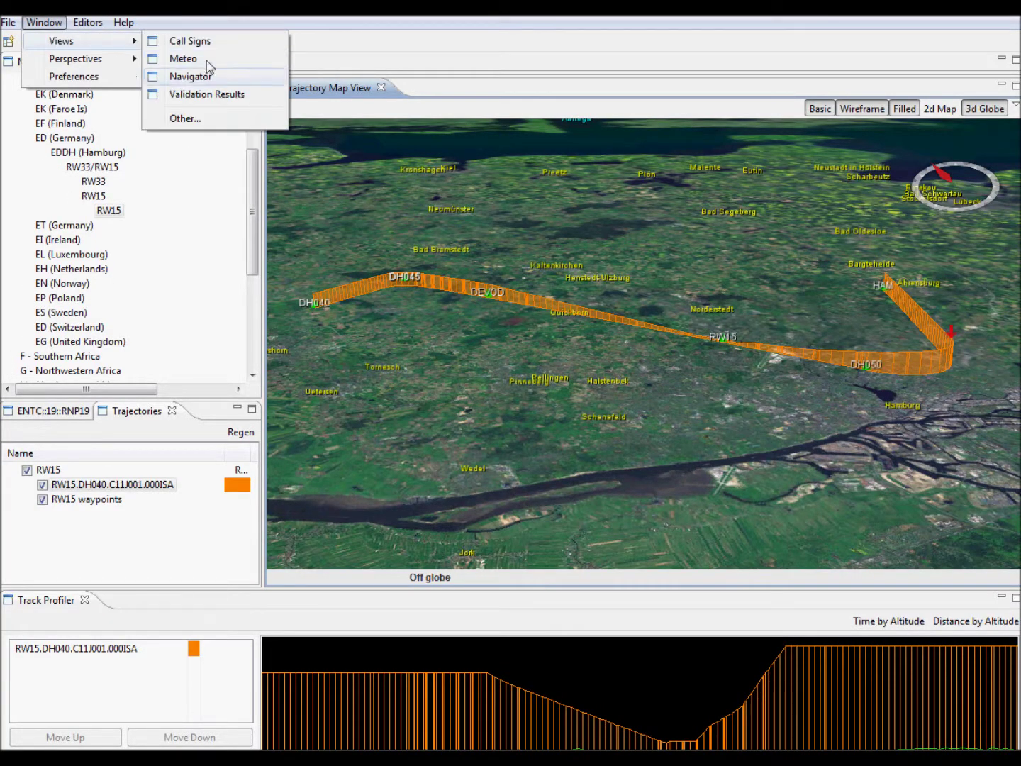
pyautogui.click(202, 95)
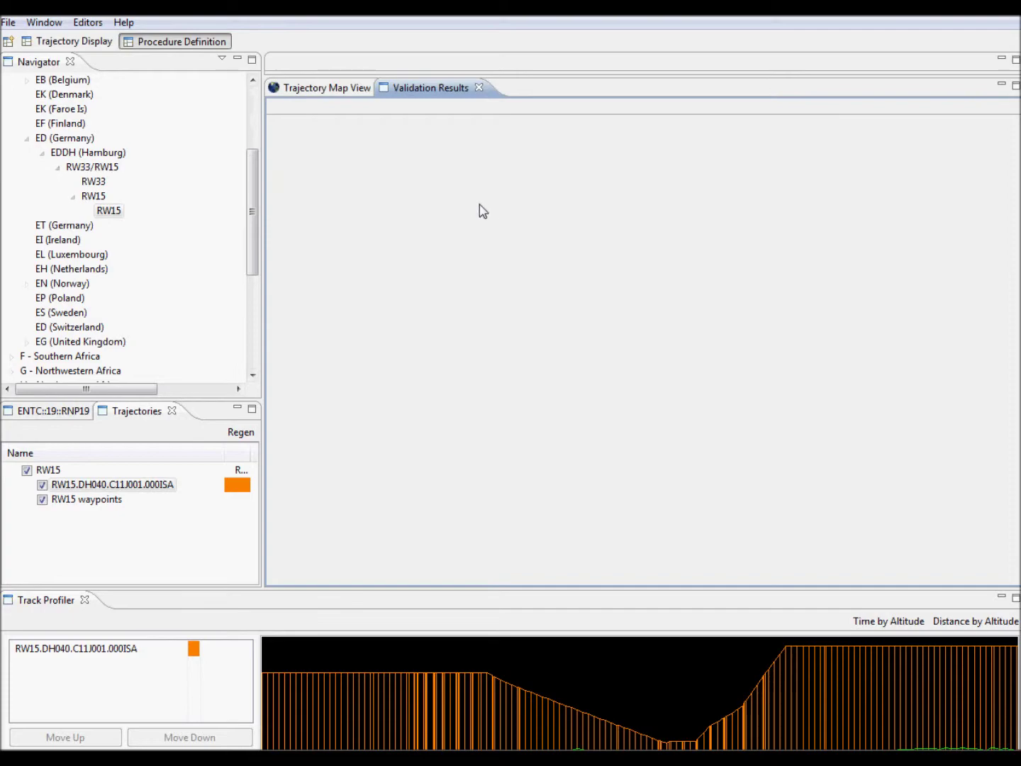
pyautogui.doubleClick(111, 210)
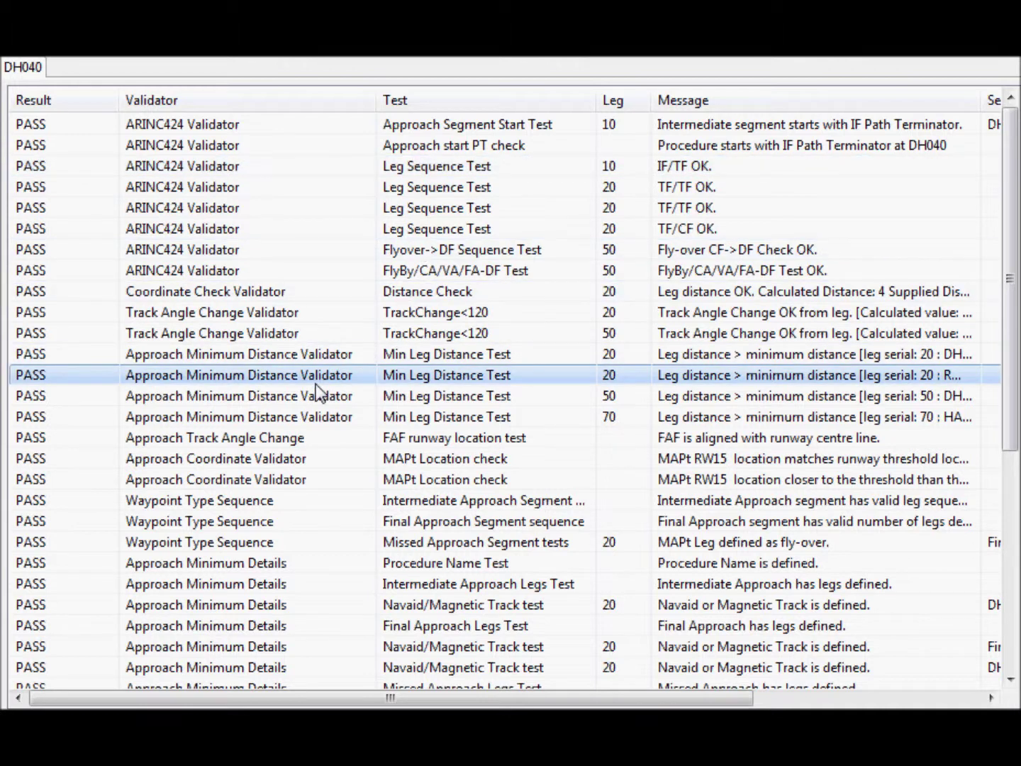
# Inspect the passing, Navaid/Magnetic Track, Leg Bearing, leg-20 Distance and True Tracks results
pyautogui.click(271, 521)
pyautogui.click(275, 605)
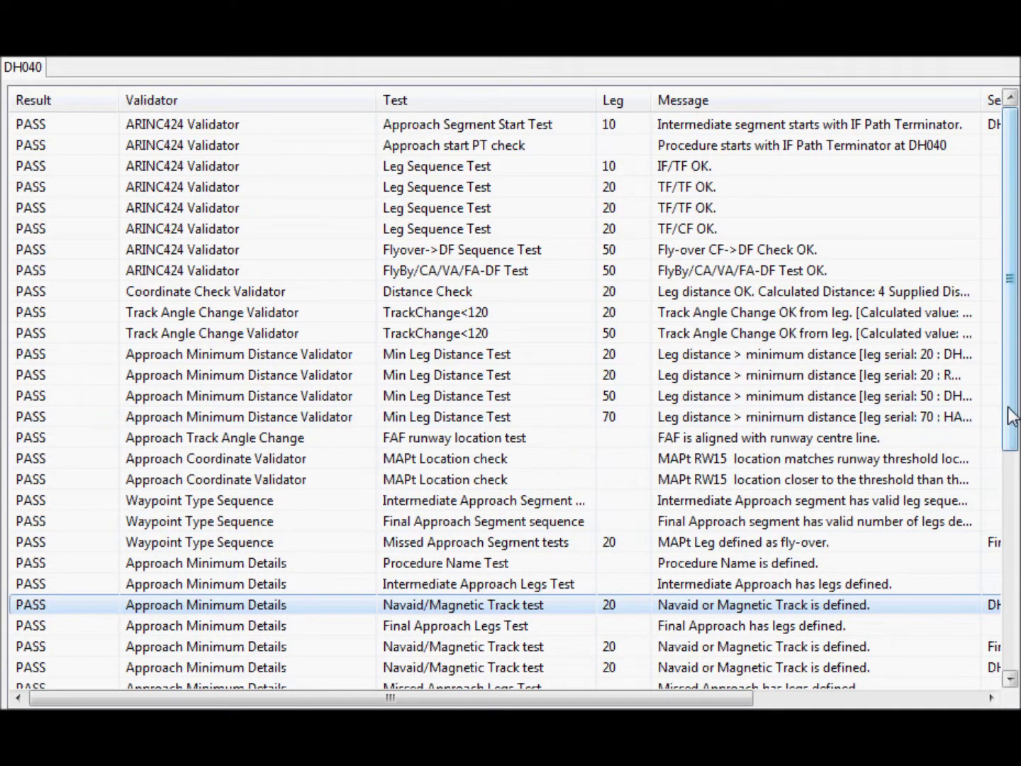
pyautogui.moveTo(1010, 410); pyautogui.dragTo(1010, 625)
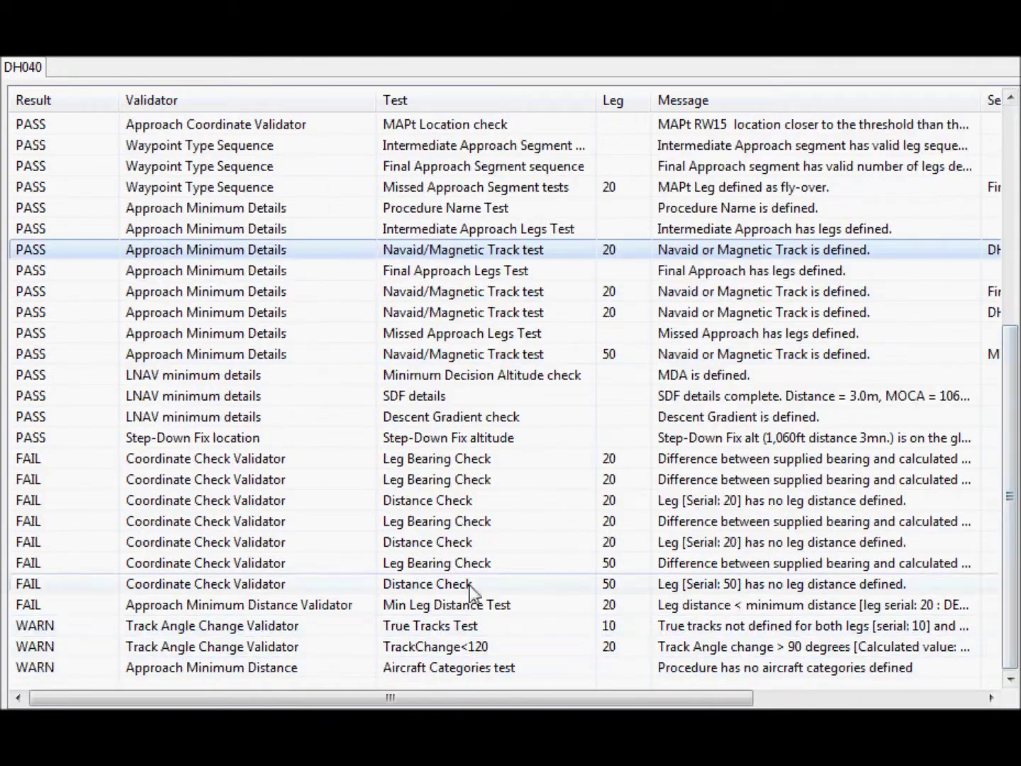
pyautogui.click(30, 461)
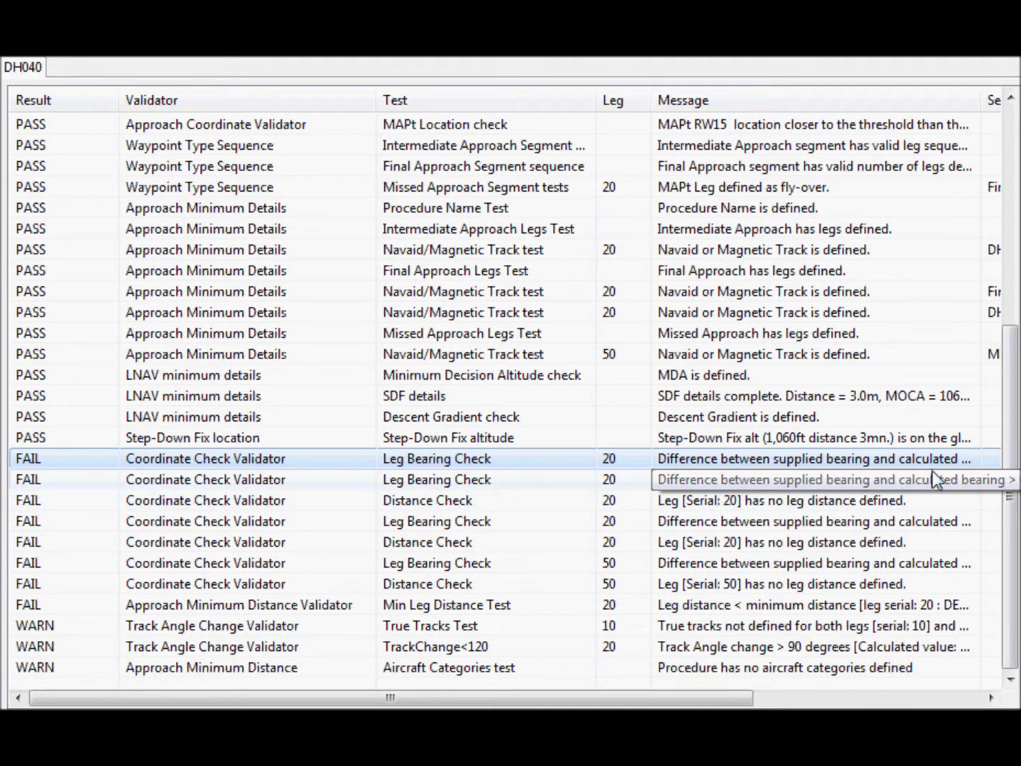
pyautogui.click(899, 505)
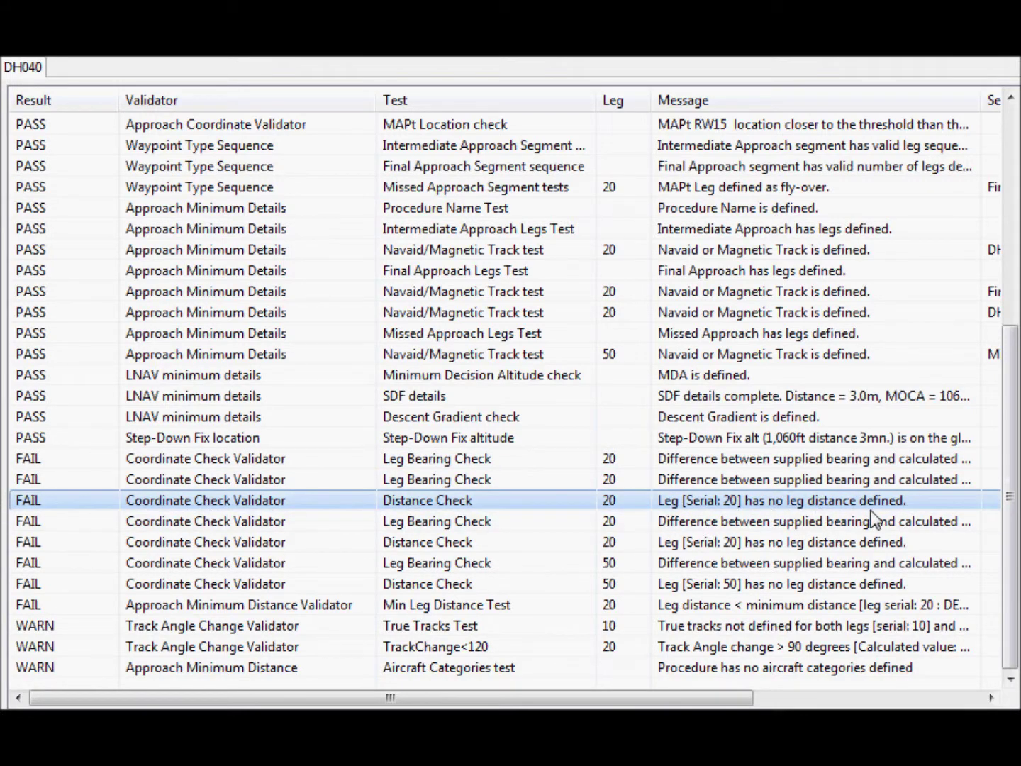
pyautogui.click(220, 626)
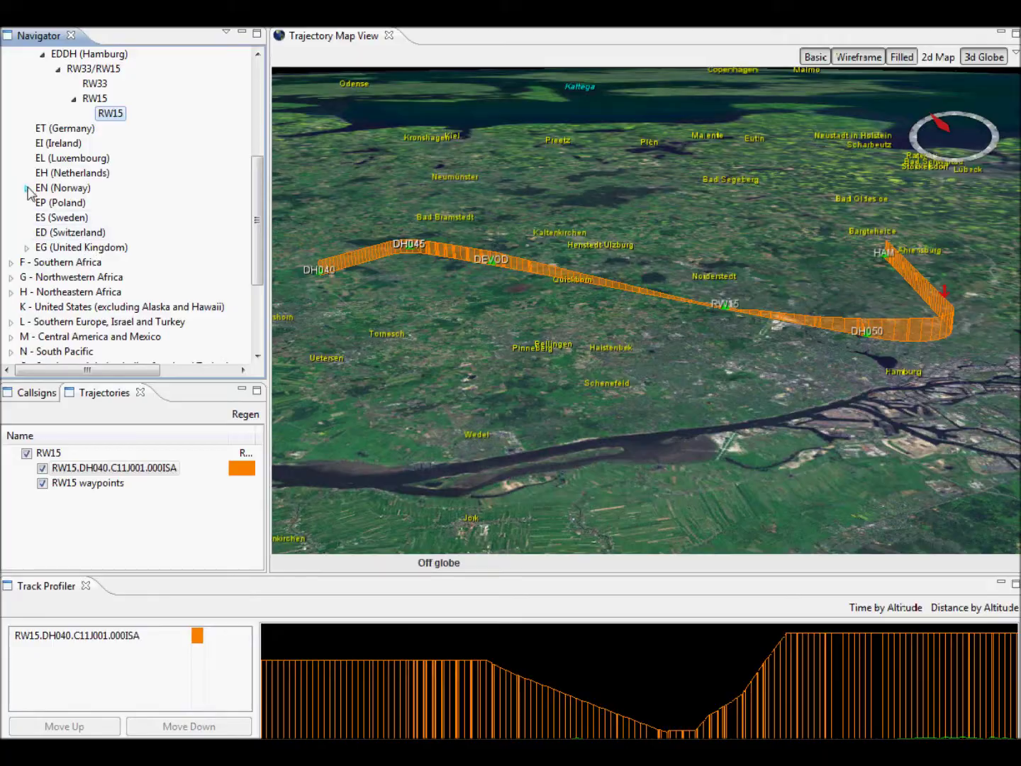
# Expand EN > ENTC > 01/19 > 19 and calculate trajectories for RNP19
pyautogui.click(28, 188)
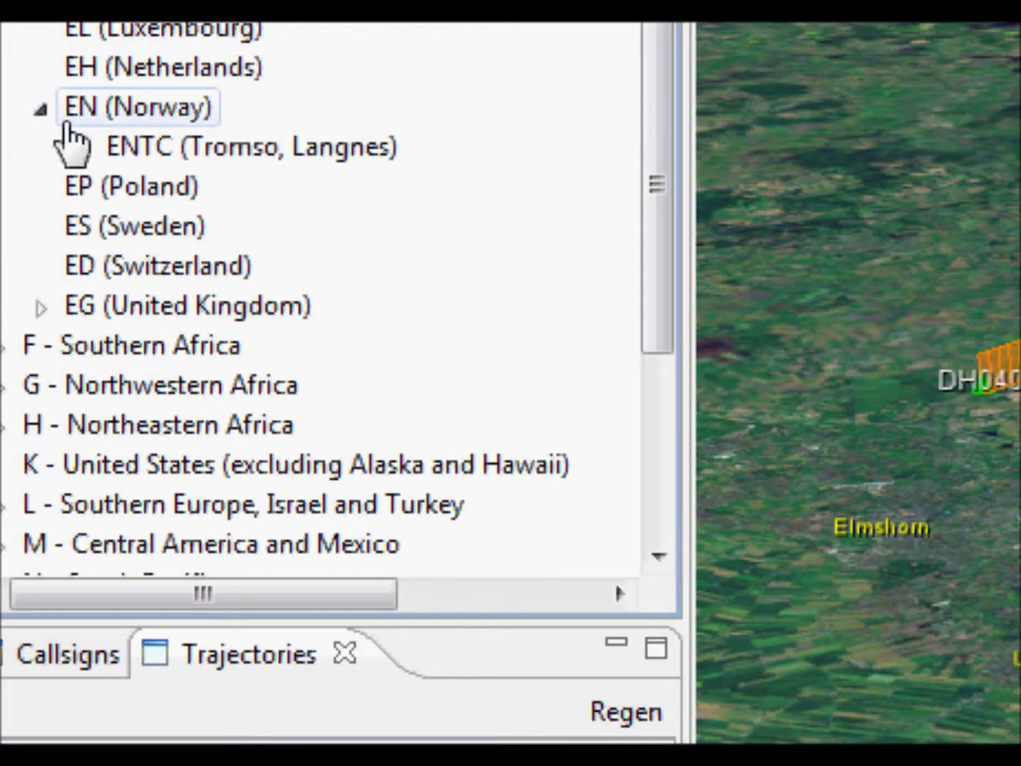
pyautogui.click(80, 149)
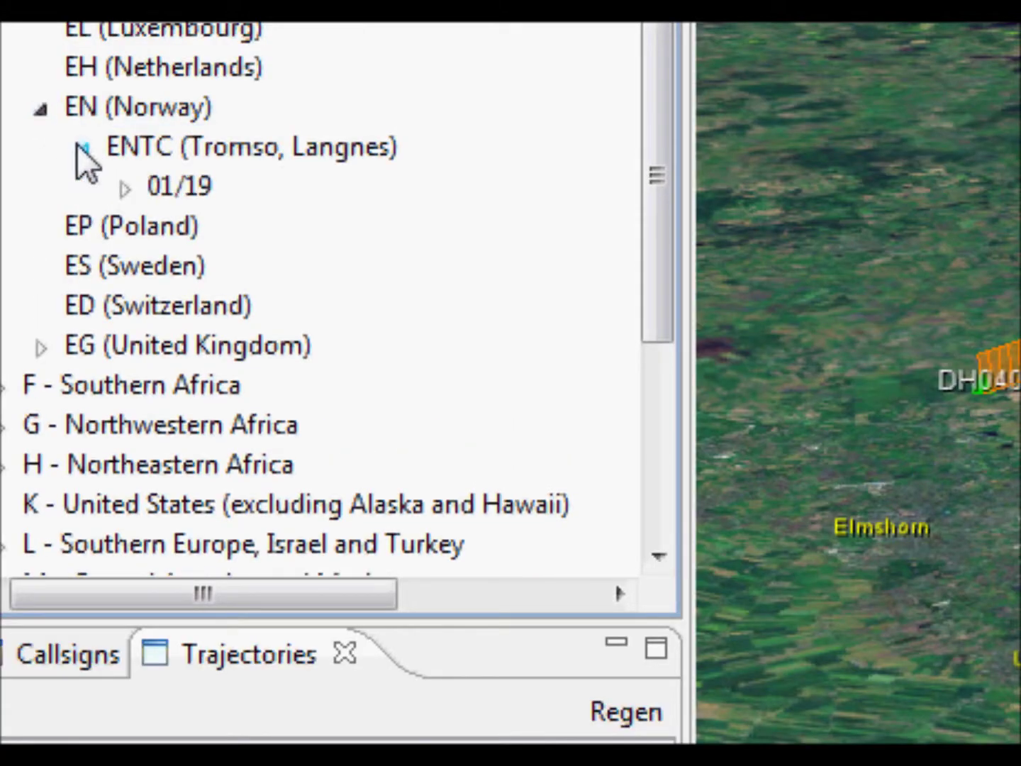
pyautogui.click(126, 188)
pyautogui.click(166, 227)
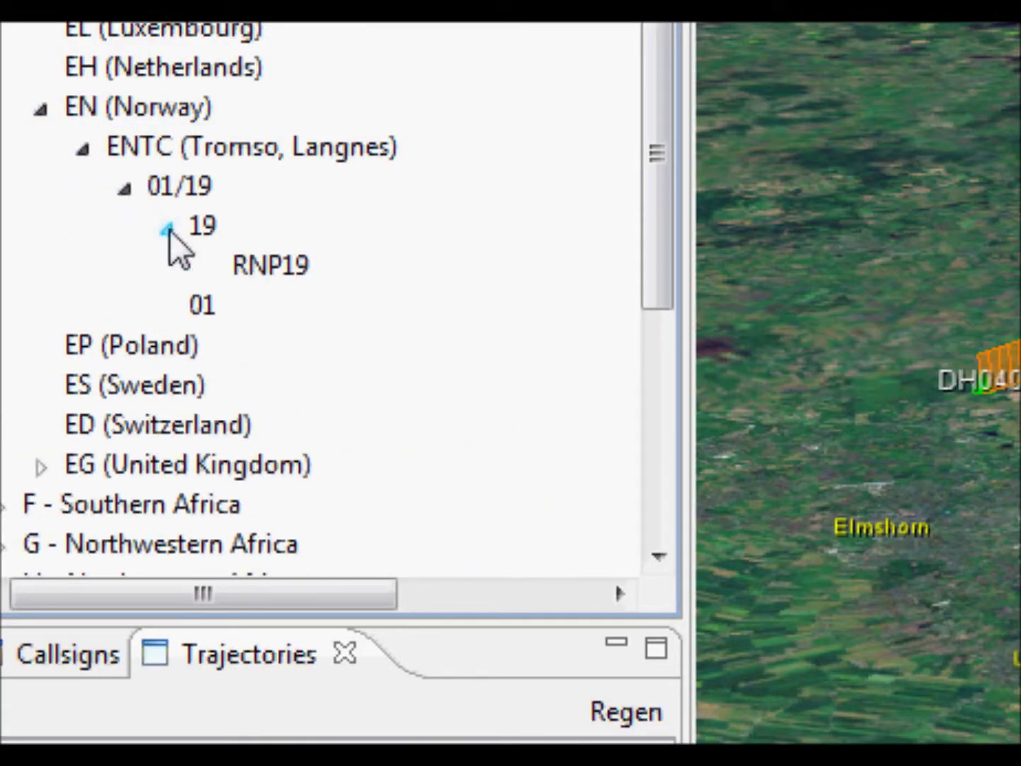
pyautogui.rightClick(290, 273)
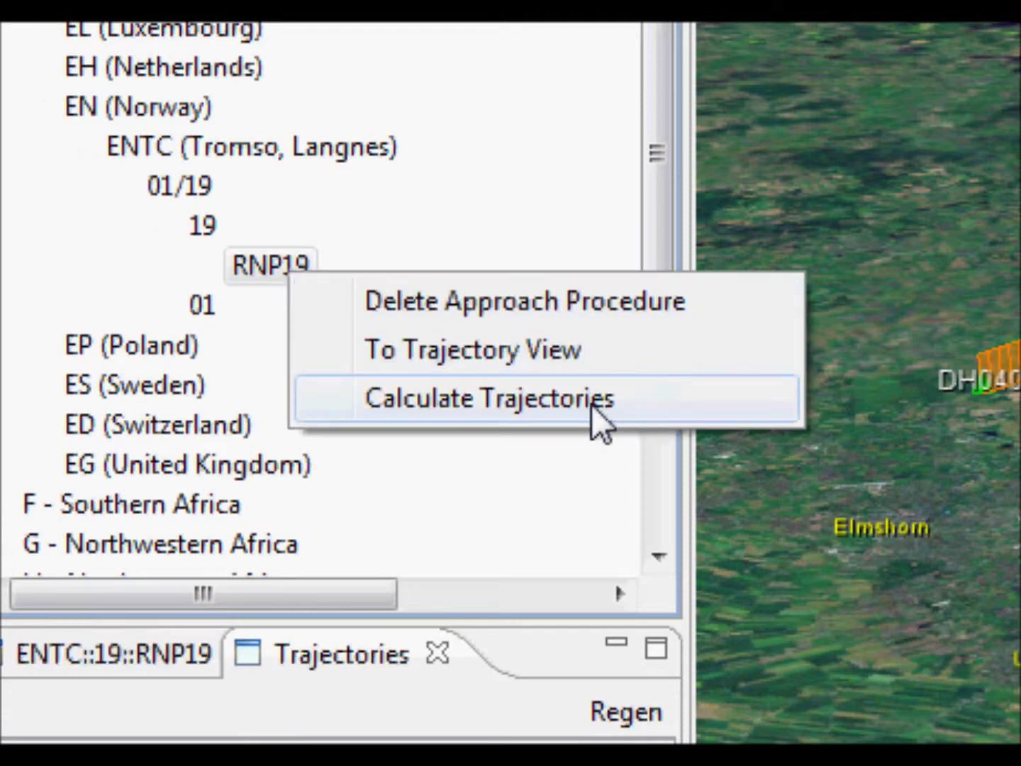
pyautogui.click(620, 407)
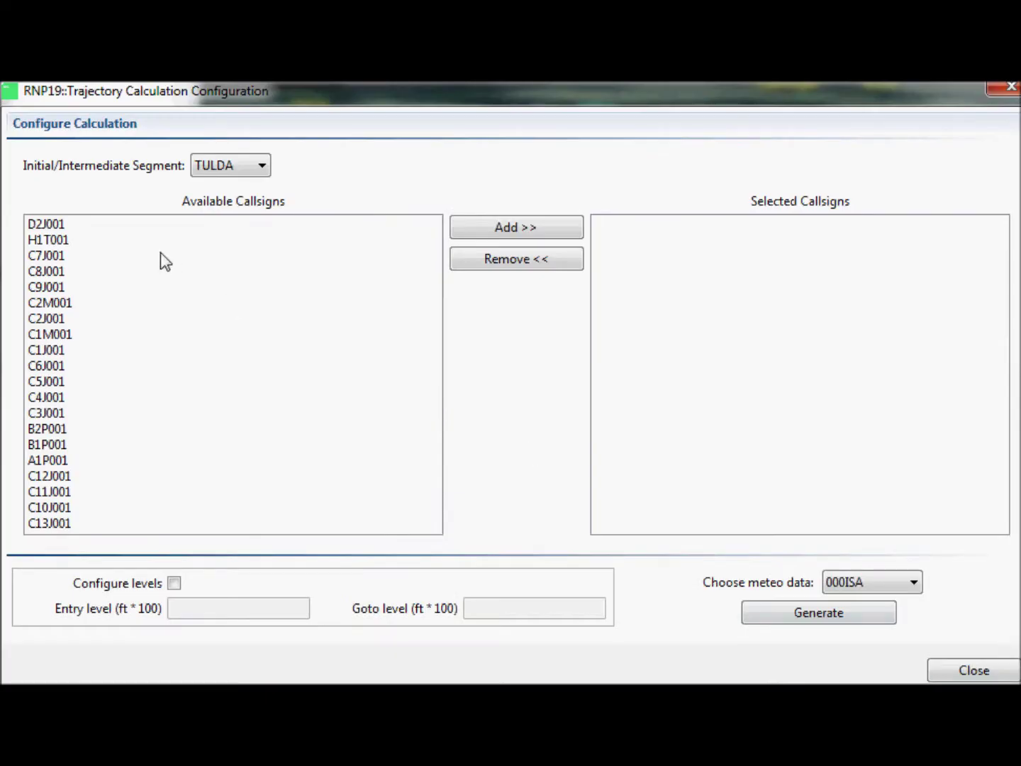
# Browse callsigns H1T001, C2M001, B2P001, C1M001, ending on C10J001
pyautogui.click(153, 241)
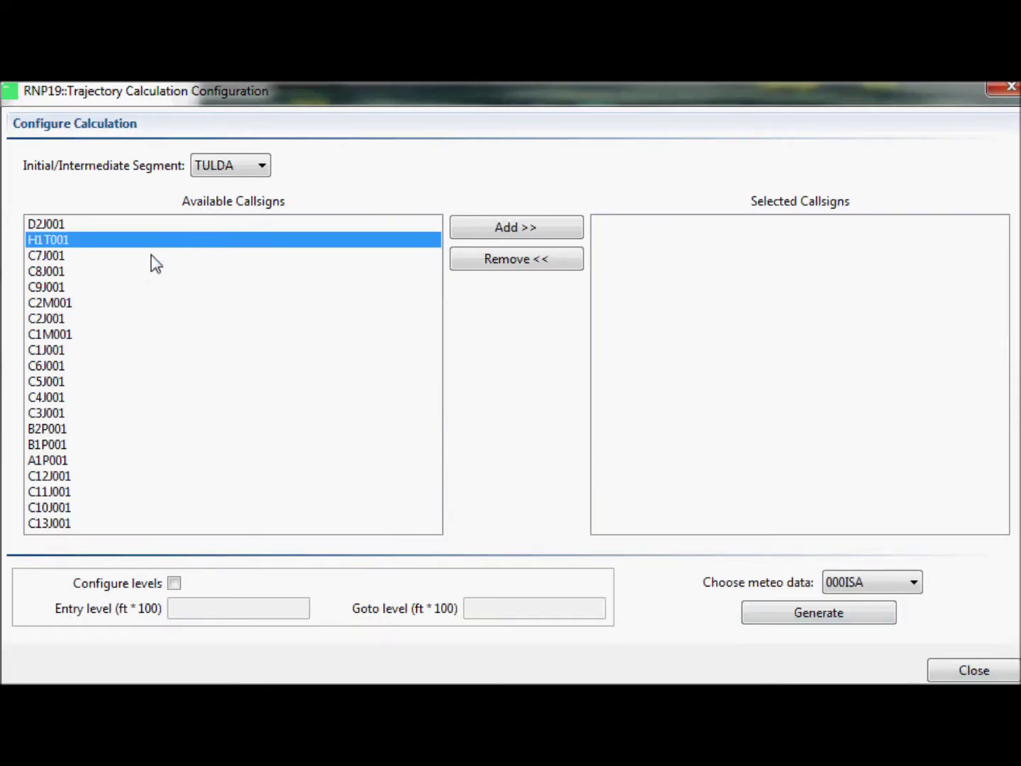
pyautogui.click(140, 304)
pyautogui.click(149, 426)
pyautogui.click(141, 333)
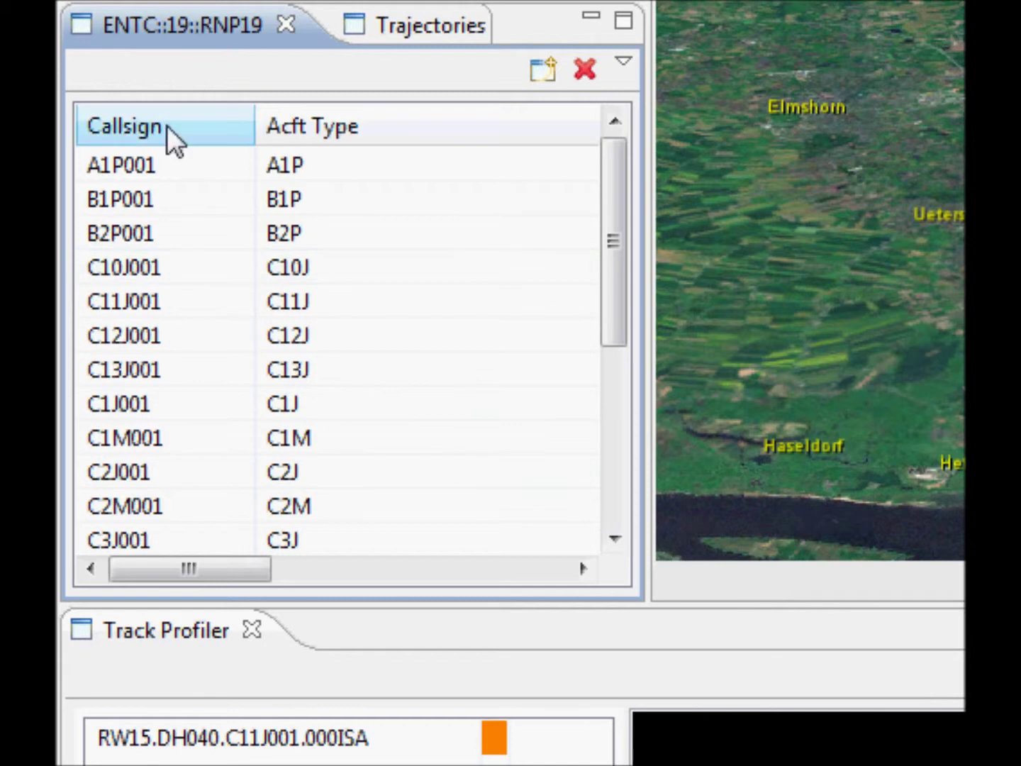
pyautogui.click(172, 272)
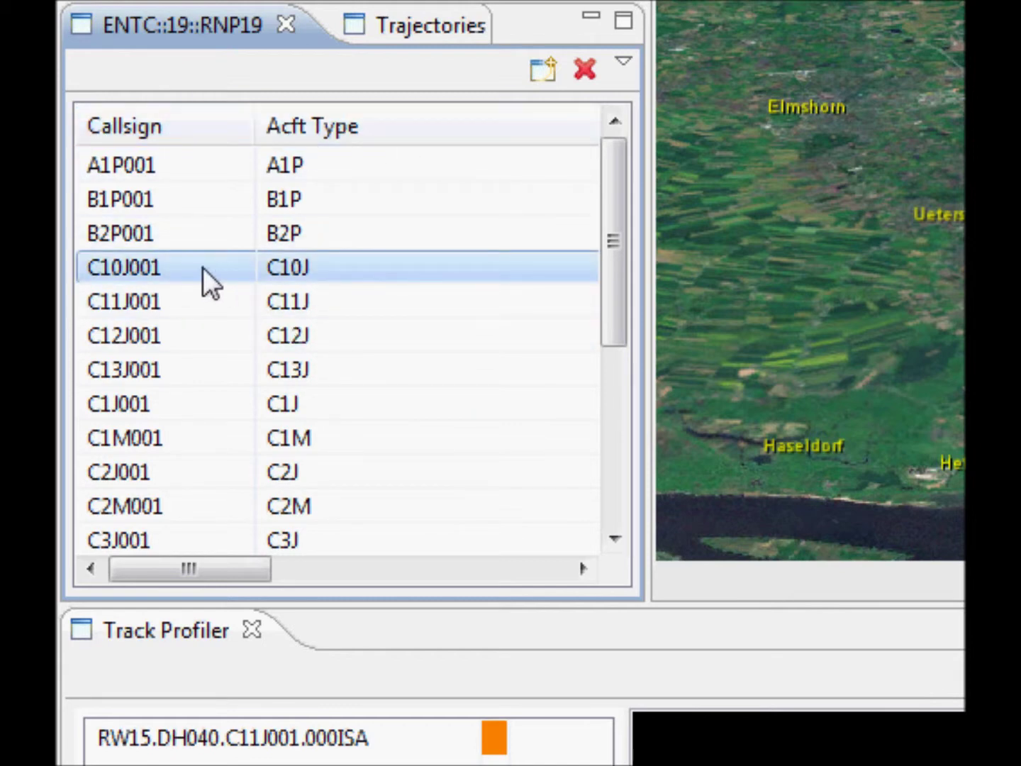
# Open C10J001's details and review its C10J aircraft type and takeoff and landing masses
pyautogui.doubleClick(202, 267)
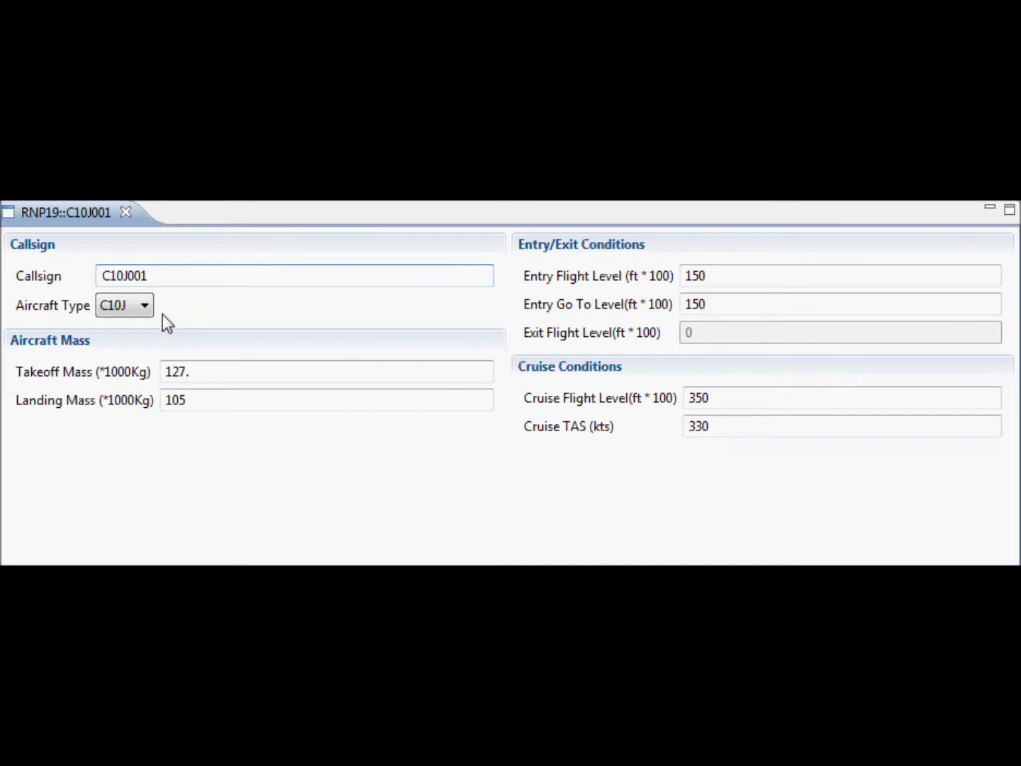
pyautogui.click(148, 305)
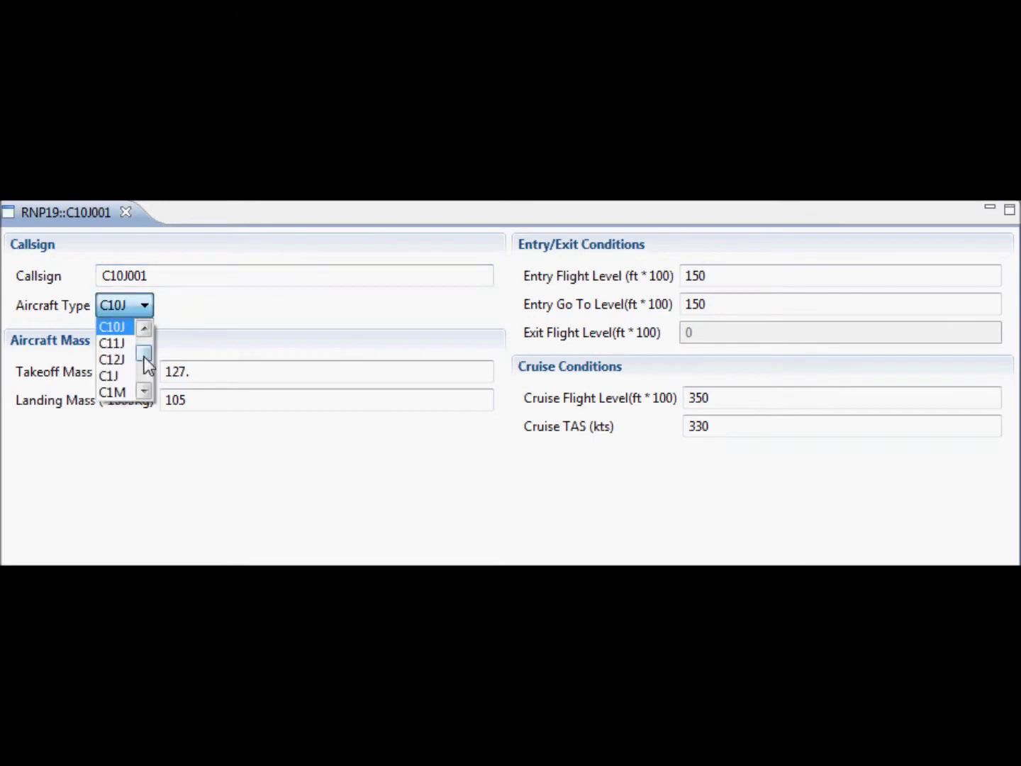
pyautogui.moveTo(144, 356)
pyautogui.mouseDown()
pyautogui.moveTo(156, 341)
pyautogui.moveTo(145, 351)
pyautogui.mouseUp()
pyautogui.click(227, 312)
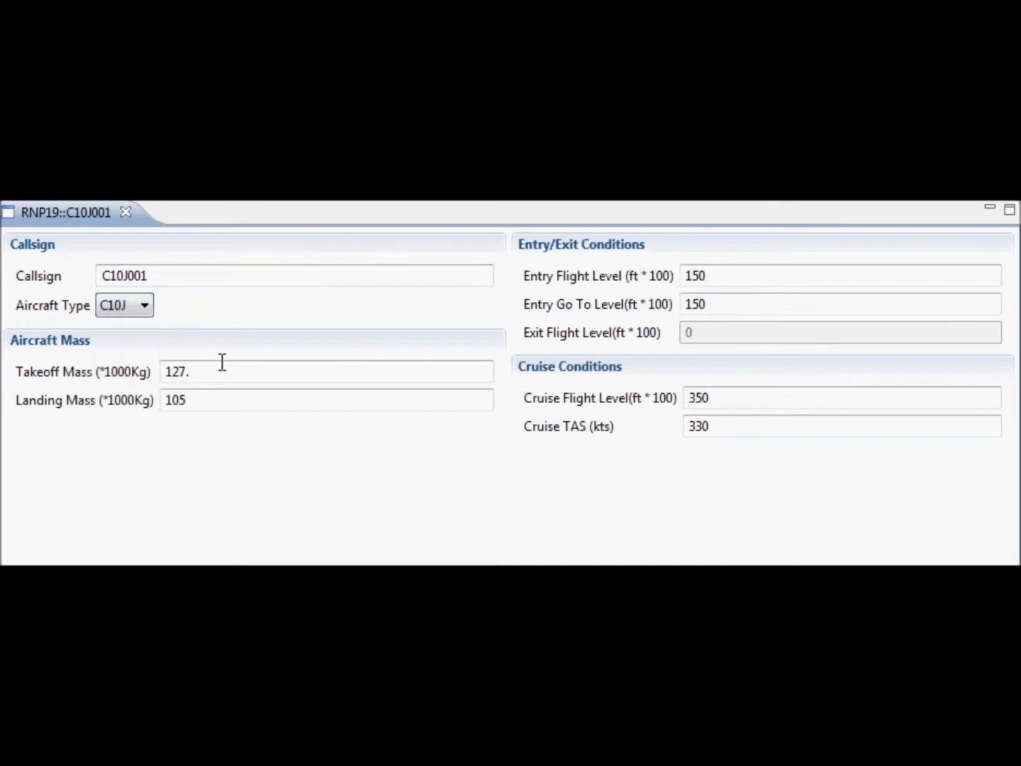
pyautogui.click(220, 369)
pyautogui.click(239, 403)
# Review entry level 150 and cruise 350 at 330 kts, then add C1M001 to compute
pyautogui.click(763, 275)
pyautogui.click(761, 302)
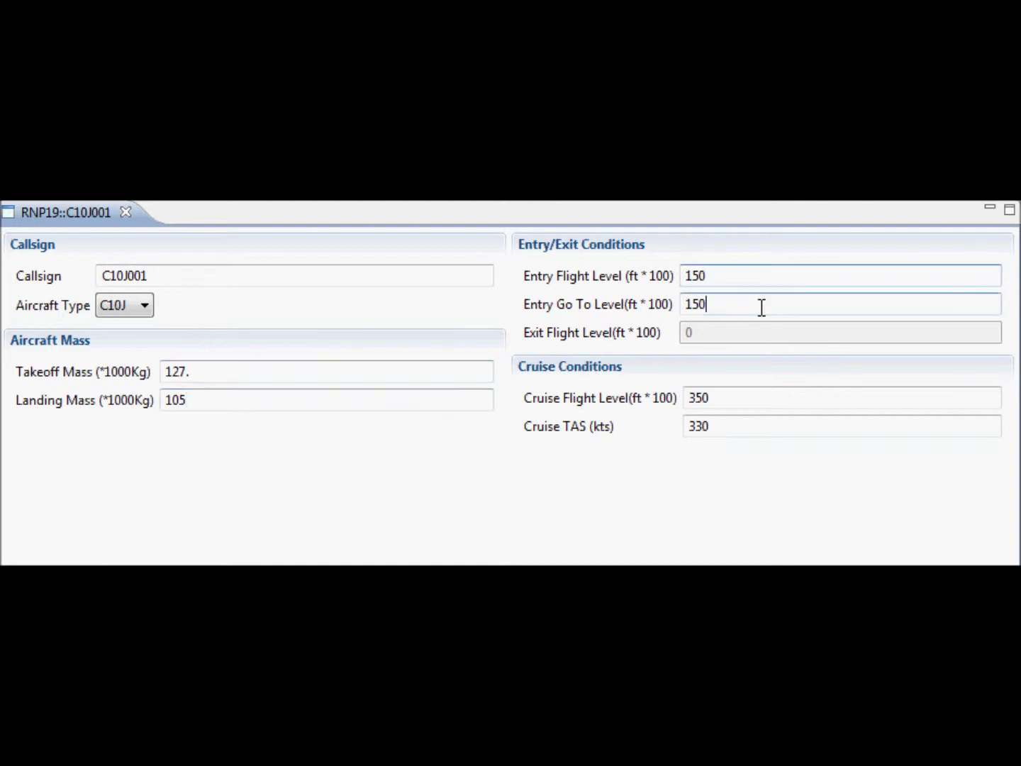
pyautogui.click(776, 400)
pyautogui.click(779, 424)
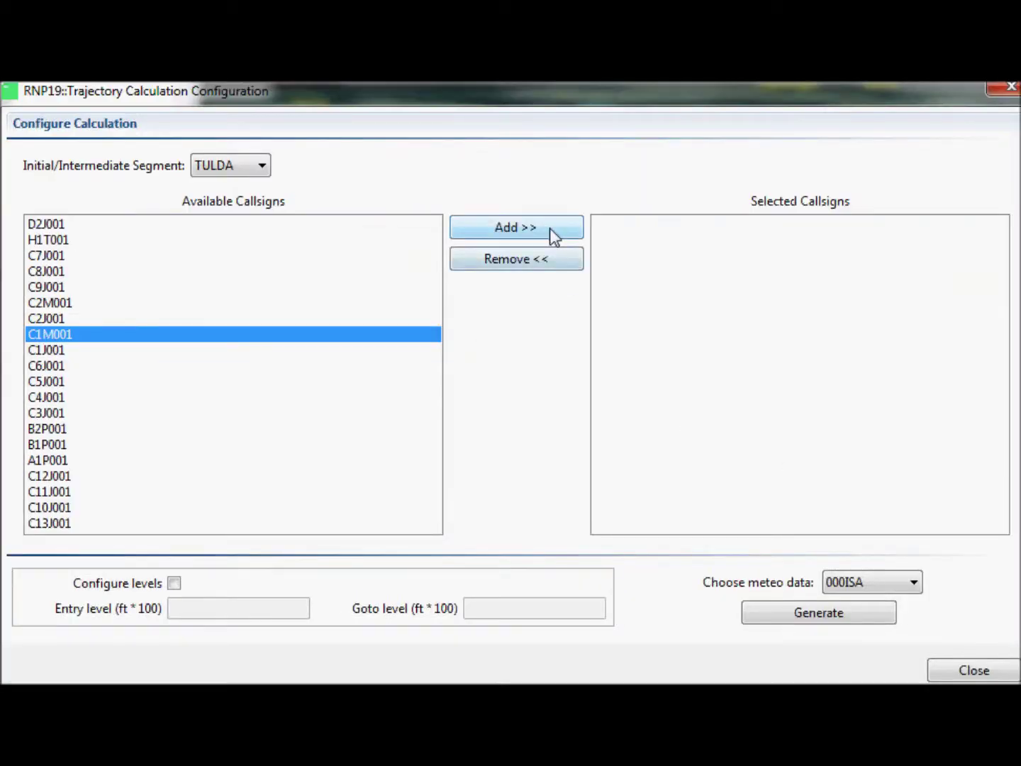
pyautogui.click(549, 228)
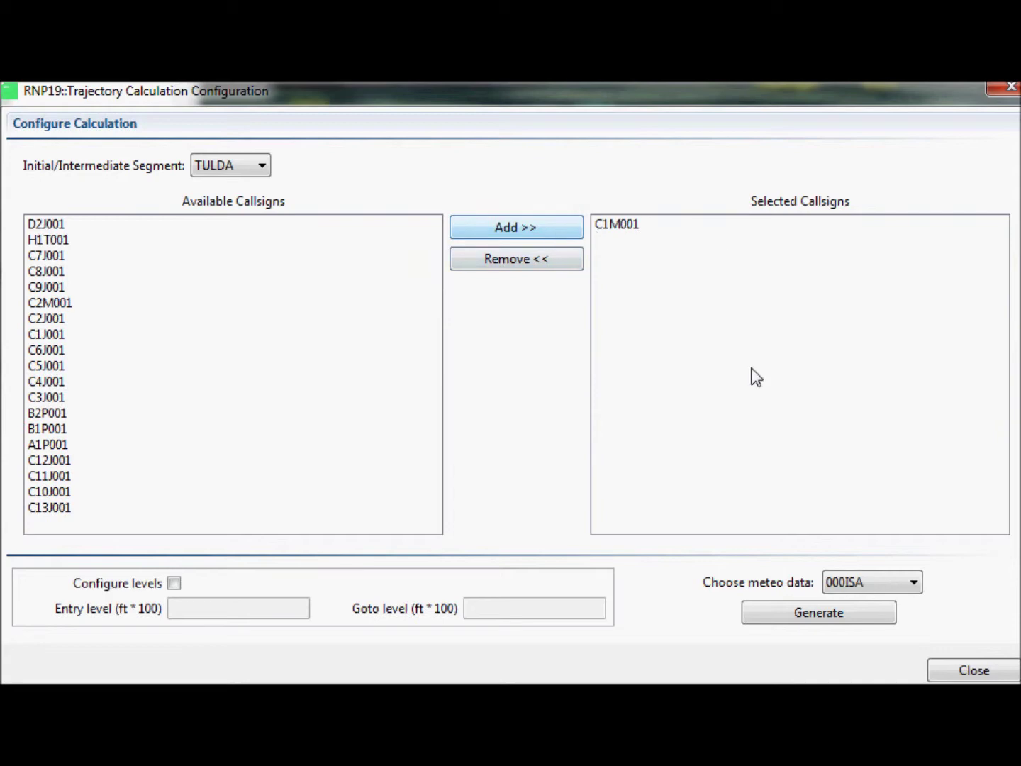
# Generate the C1M001 trajectory with entry level 45 and No Wind ISA meteo data
pyautogui.click(176, 585)
pyautogui.click(211, 613)
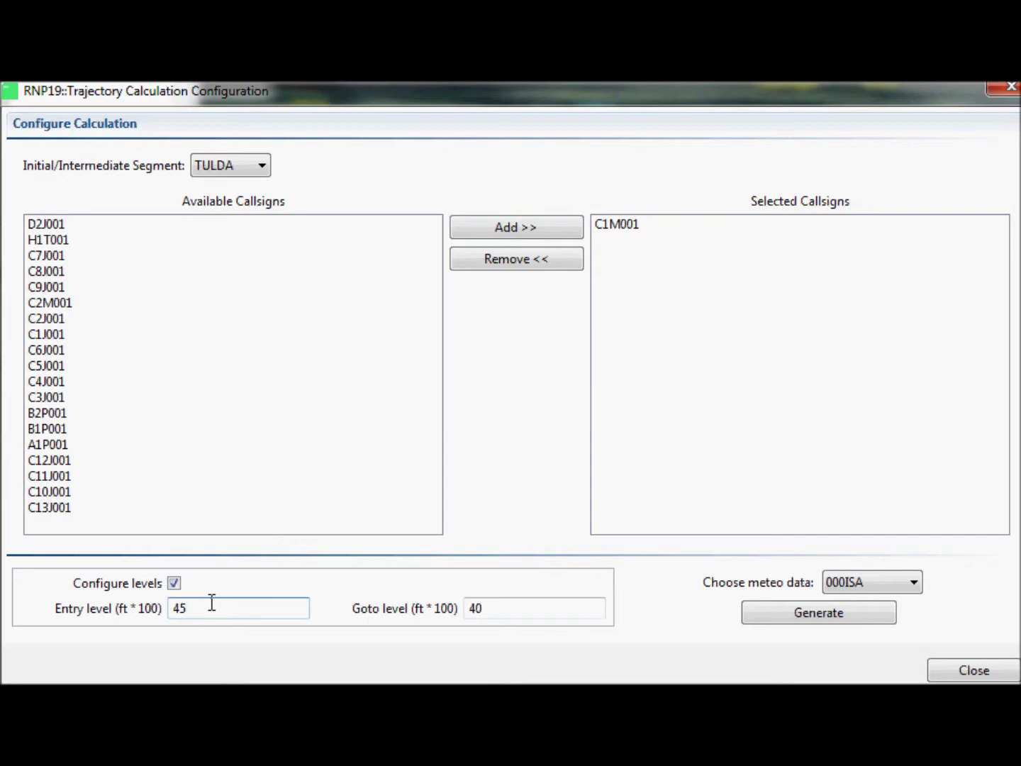
pyautogui.click(912, 584)
pyautogui.moveTo(914, 609); pyautogui.dragTo(914, 663)
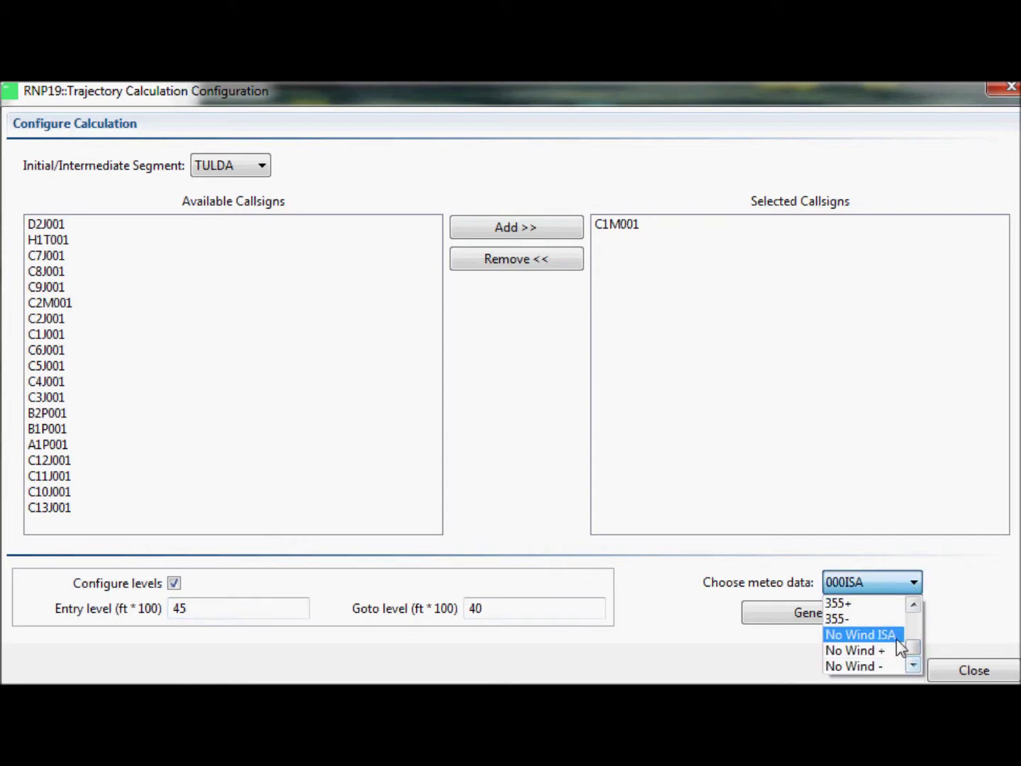
pyautogui.click(897, 637)
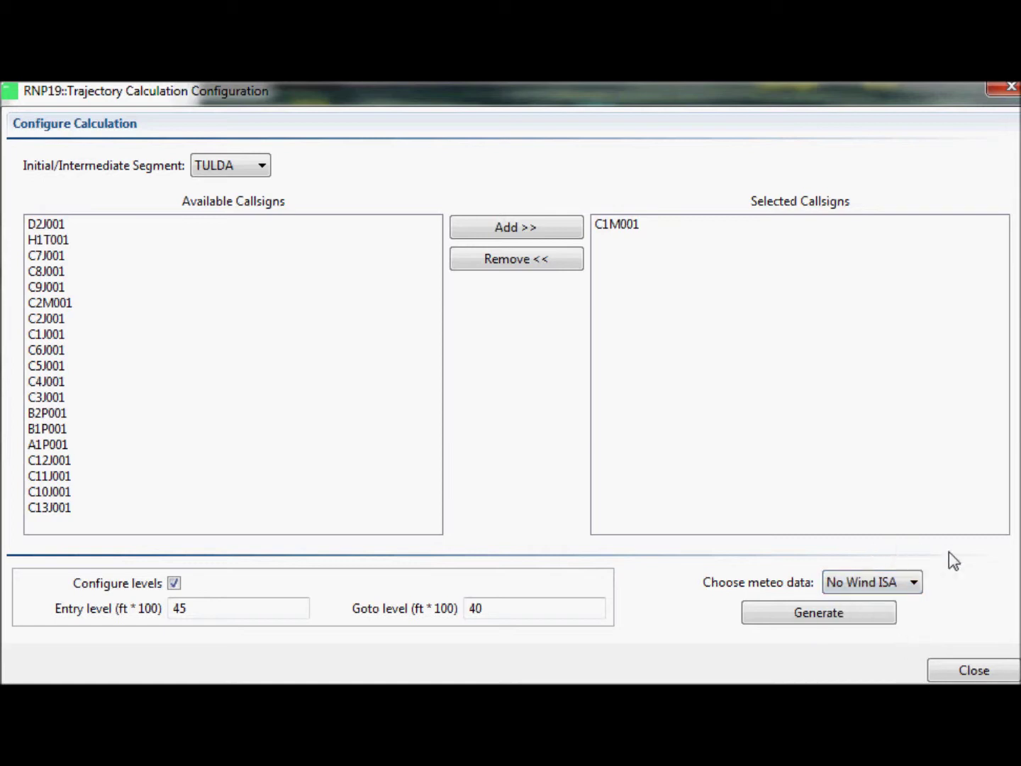
pyautogui.click(852, 615)
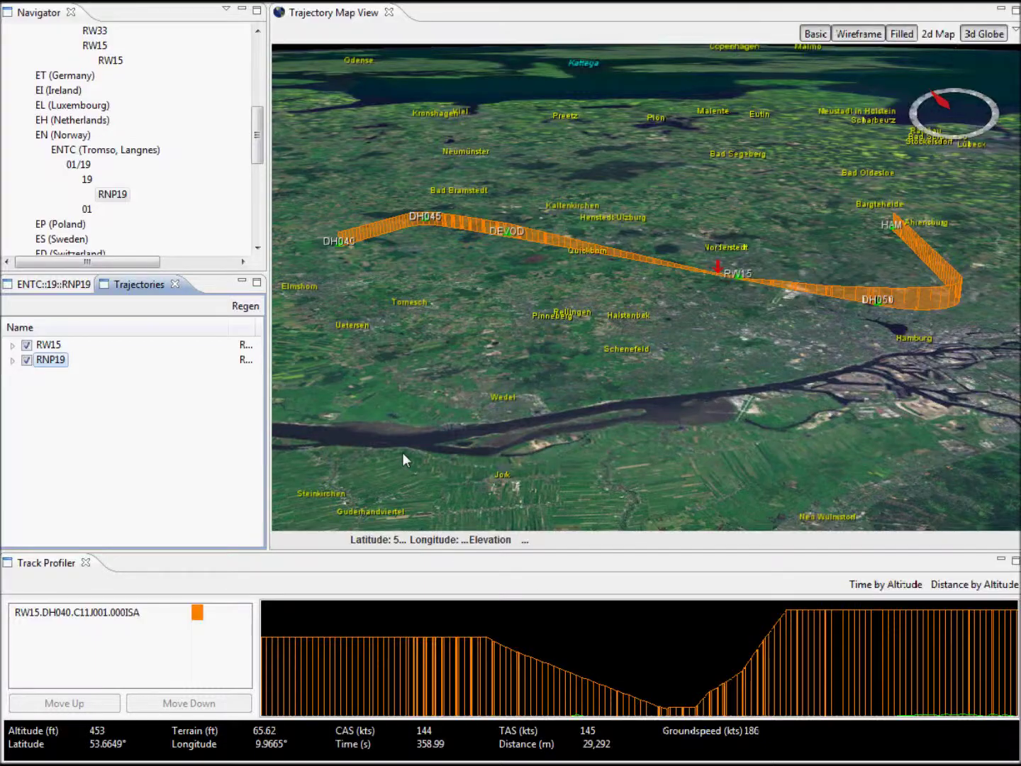
pyautogui.click(12, 360)
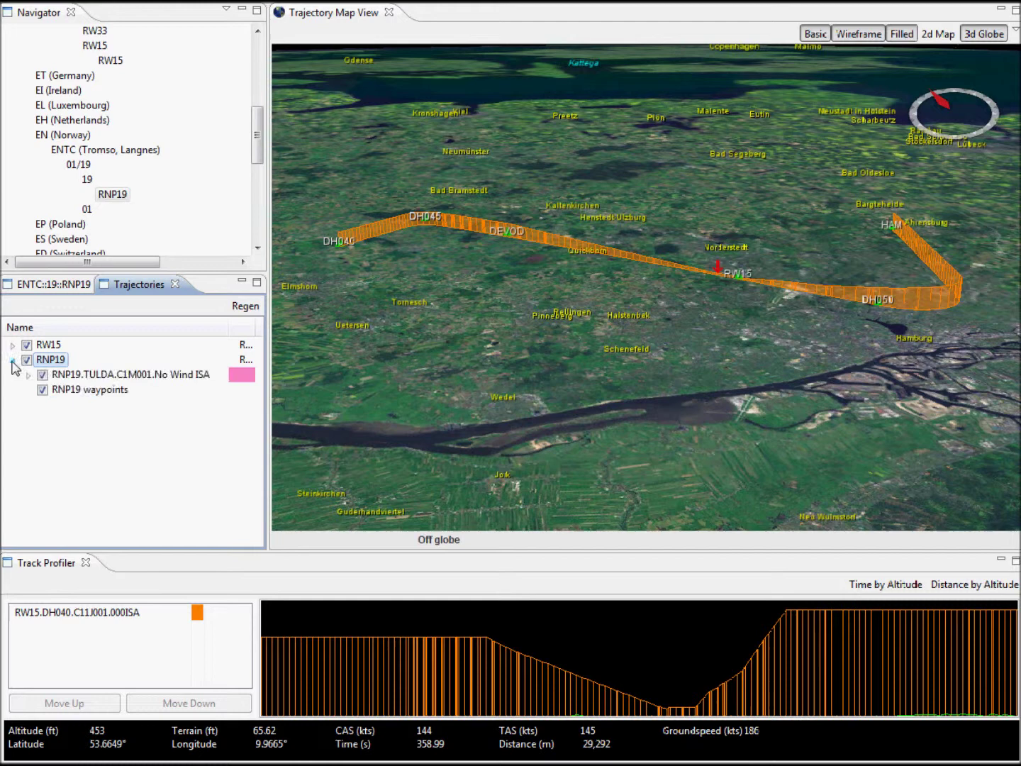
# Zoom the map to the RNP19.TULDA.C1M001.No Wind ISA trajectory over Tromso
pyautogui.rightClick(141, 380)
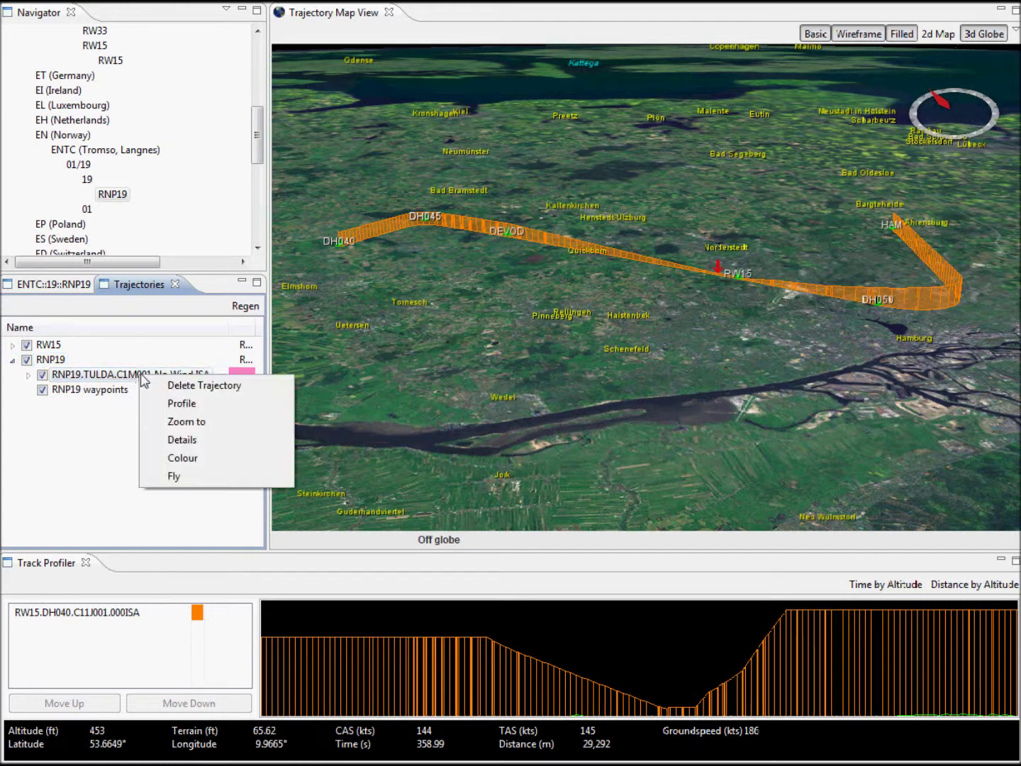
pyautogui.click(259, 431)
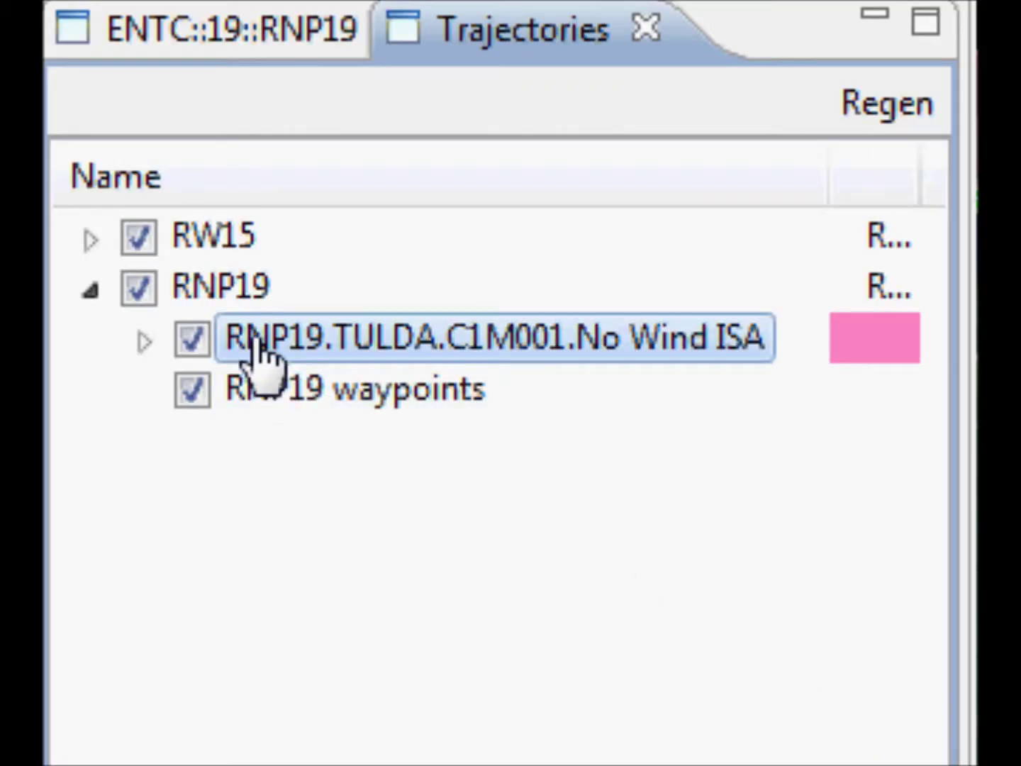
pyautogui.rightClick(257, 344)
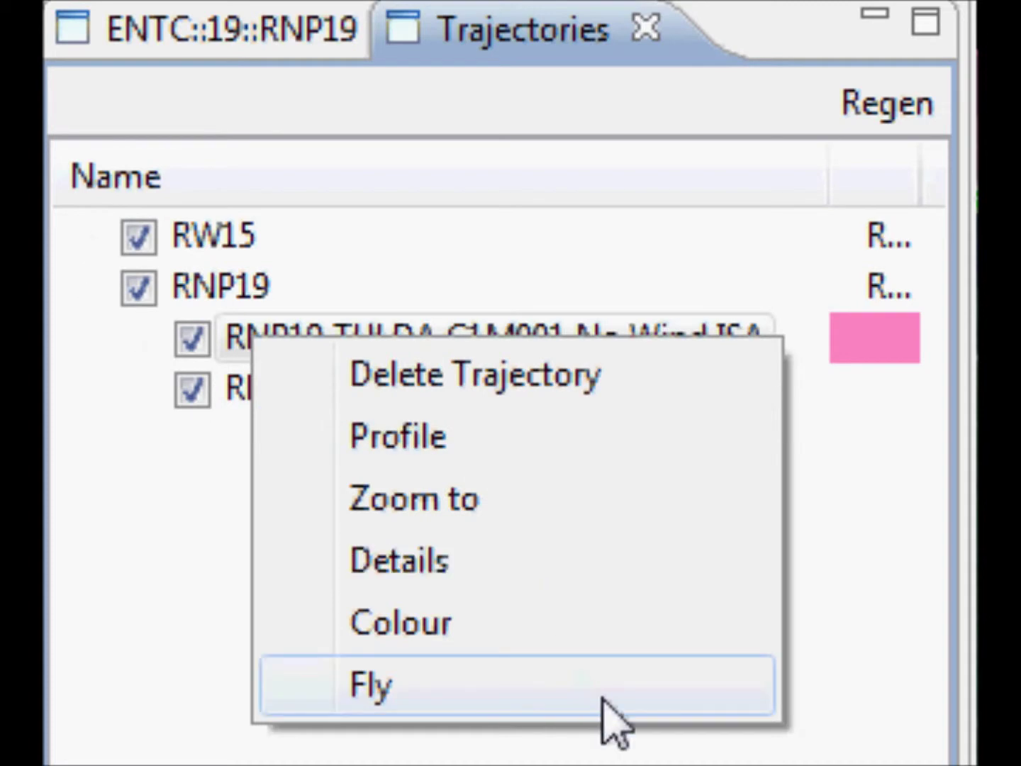
# Fly along the RNP19.TULDA.C1M001.No Wind ISA trajectory in the 3D view
pyautogui.click(602, 699)
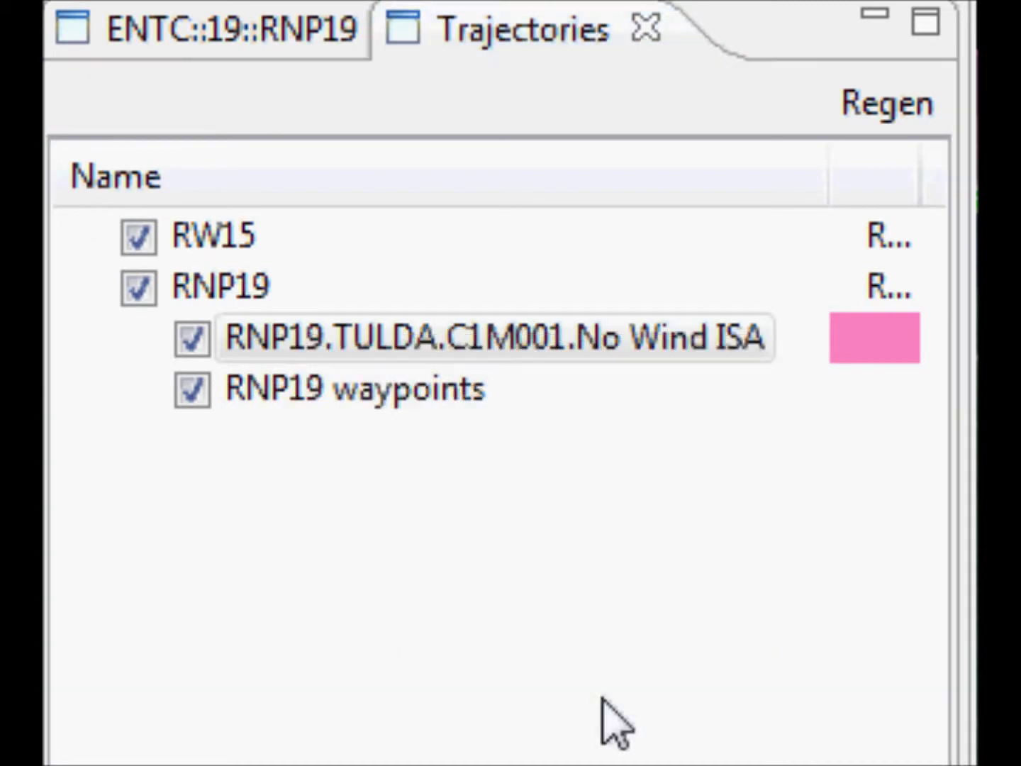